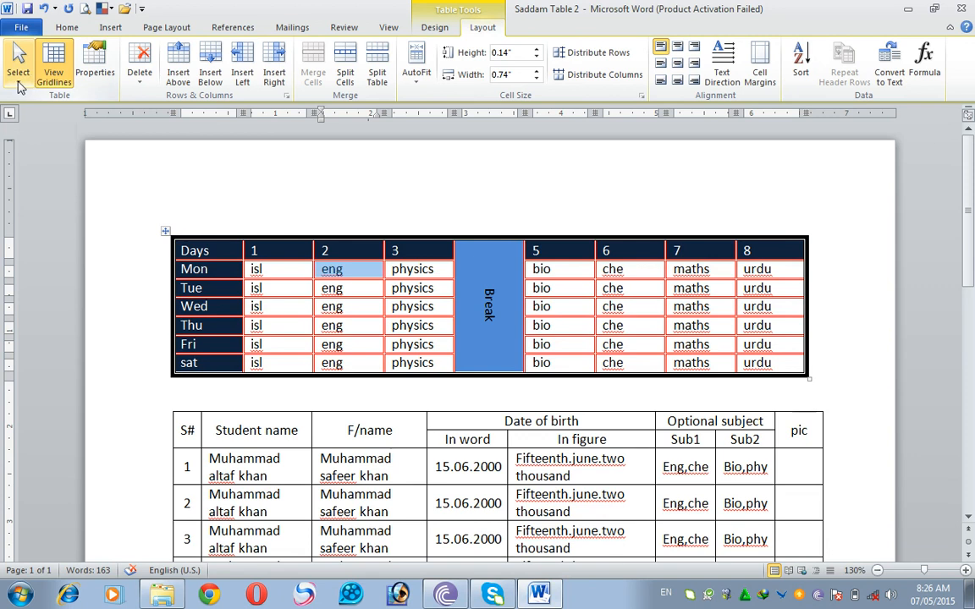
- Select the Student name header cell in the student table
left_click(19, 76)
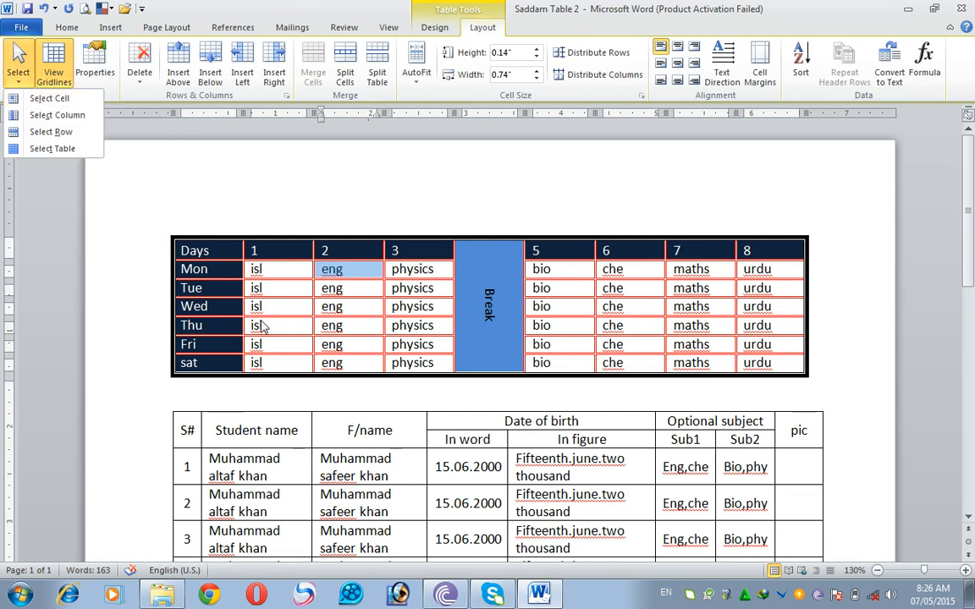
left_click(276, 433)
left_click(251, 431)
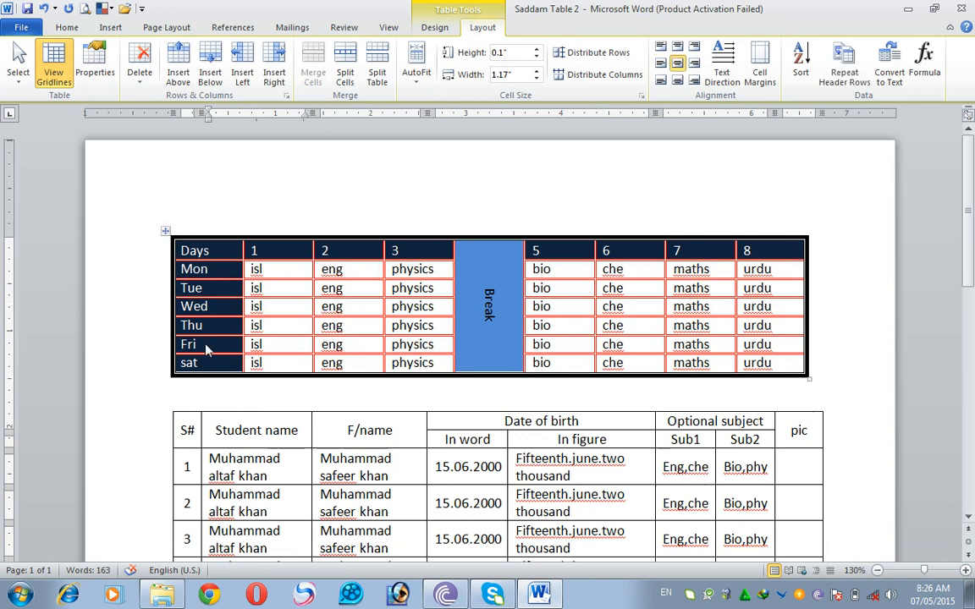
left_click(20, 71)
left_click(48, 101)
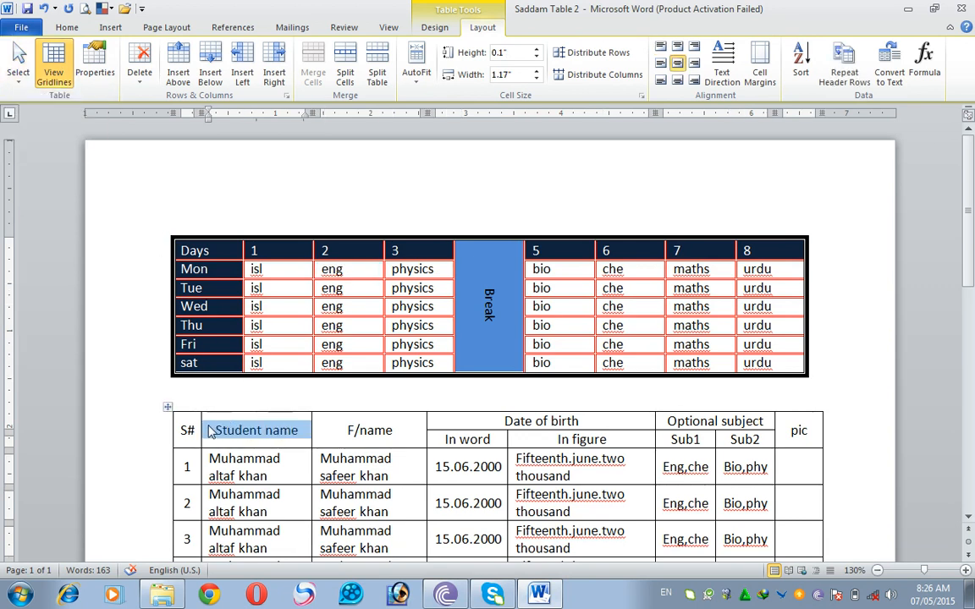
- Select the entire F/name column of the student table
left_click(218, 429)
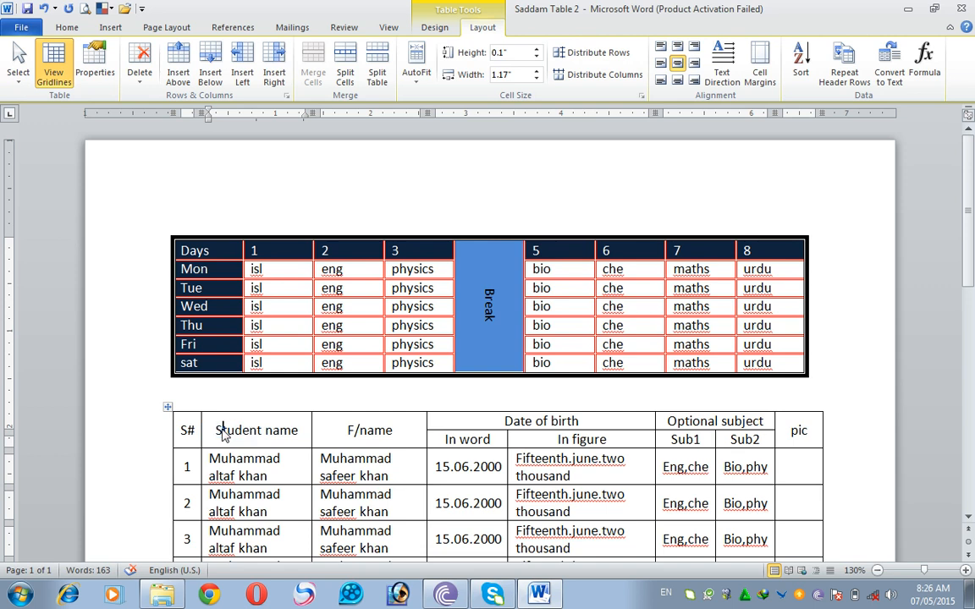
left_click(18, 68)
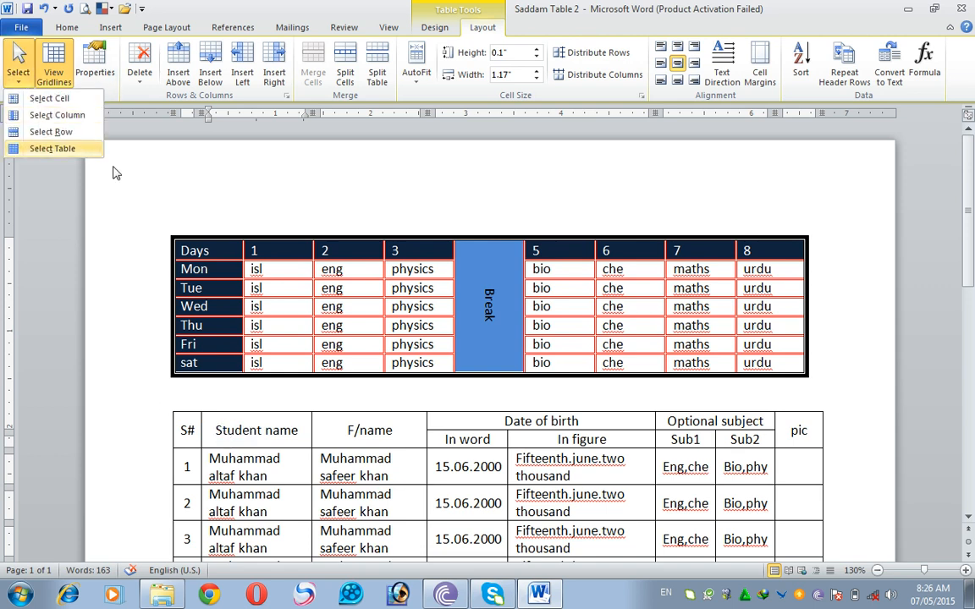
left_click(276, 430)
scroll(358, 515, "down", 3)
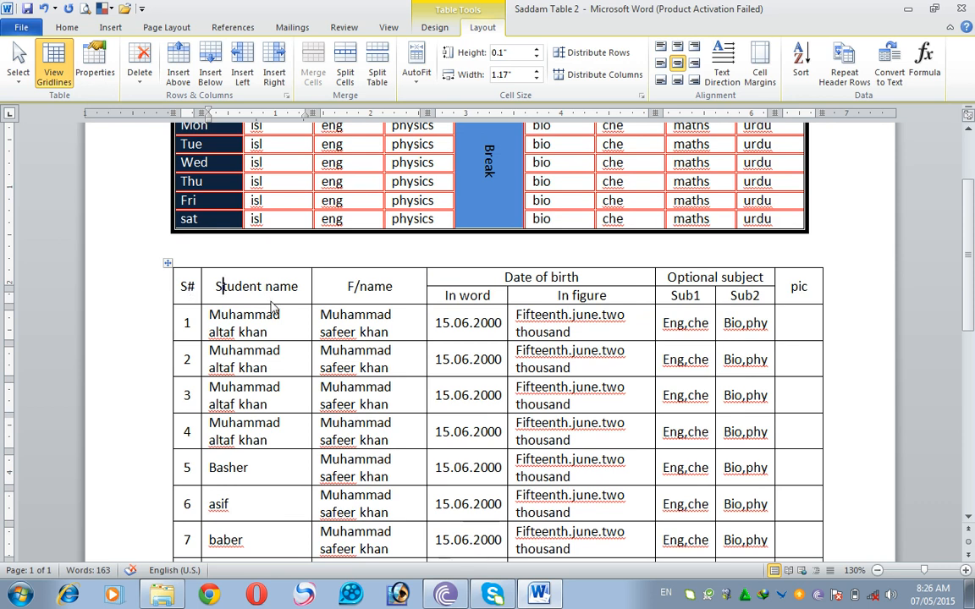
left_click(388, 286)
left_click(18, 70)
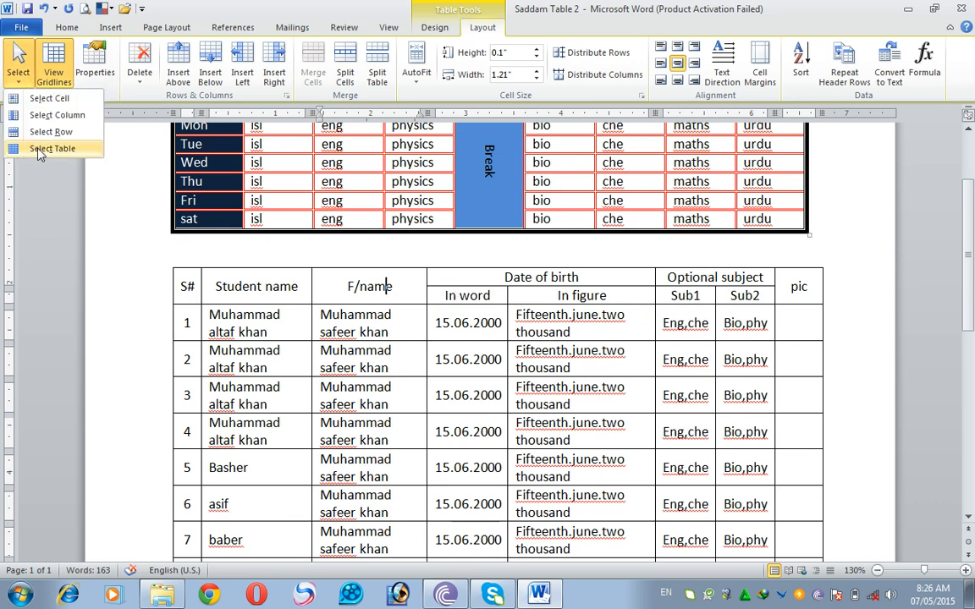
left_click(51, 115)
scroll(457, 474, "down", 3)
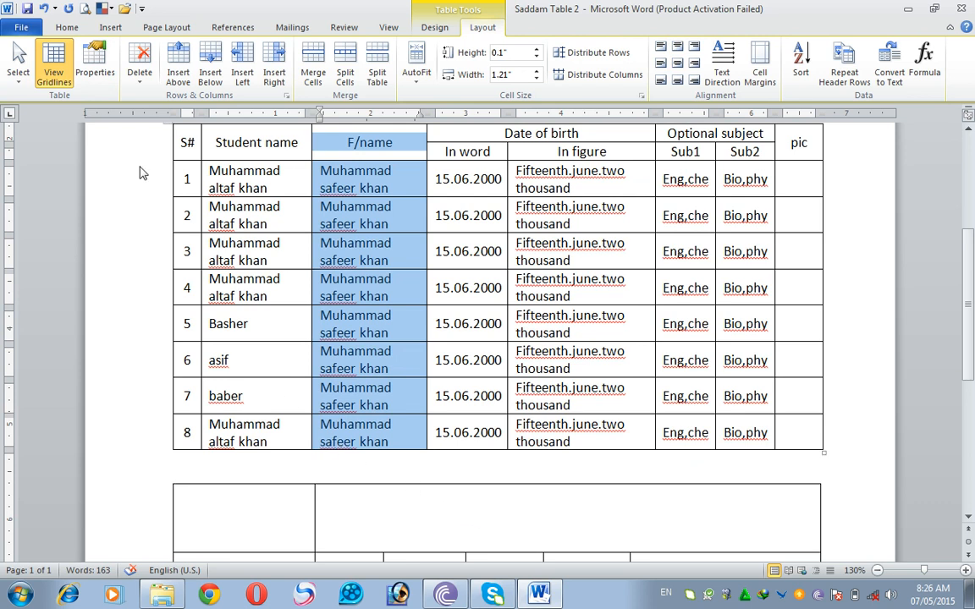
- Select the entire row of student number 3 in the student table
left_click(254, 254)
left_click(18, 69)
left_click(46, 132)
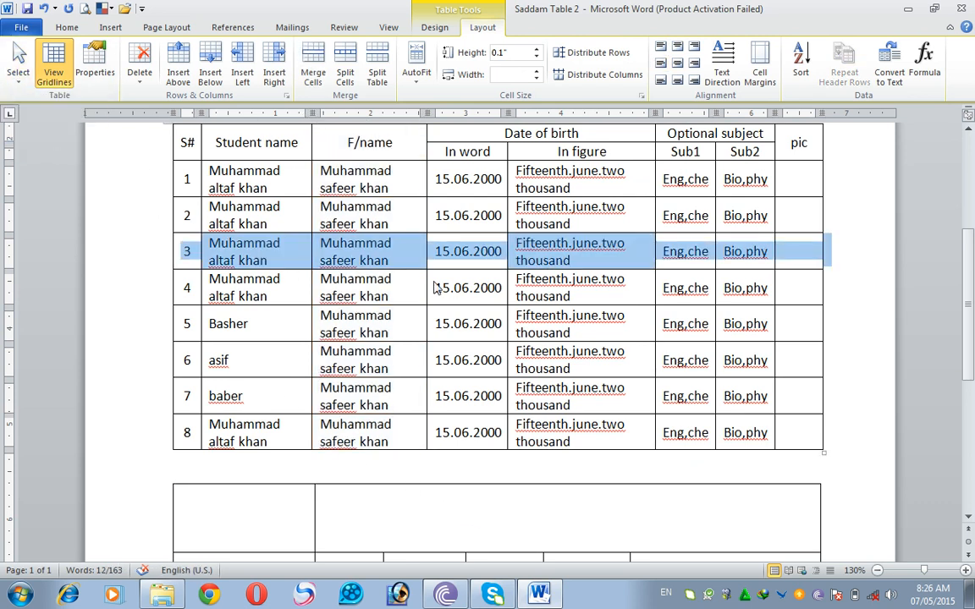
- Select the student table's top header row starting at S# and make its text bold
scroll(381, 279, "up", 3)
left_click(190, 283)
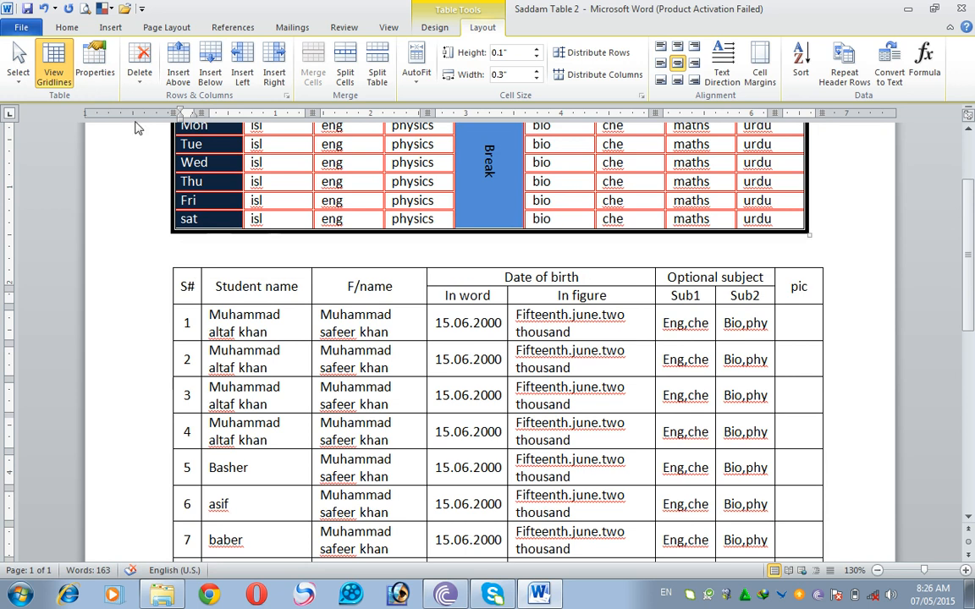
left_click(18, 72)
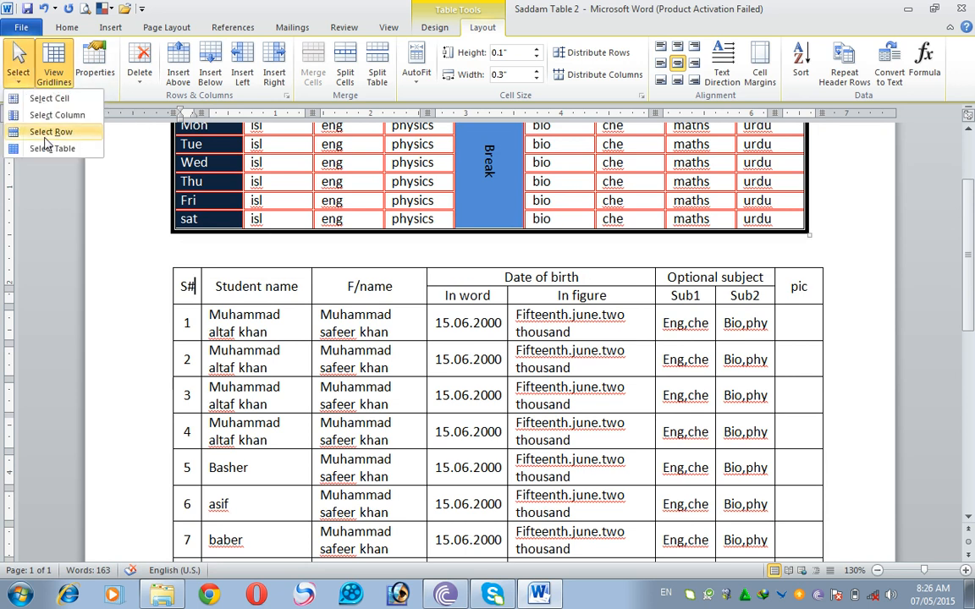
left_click(44, 129)
scroll(63, 29, "up", 8)
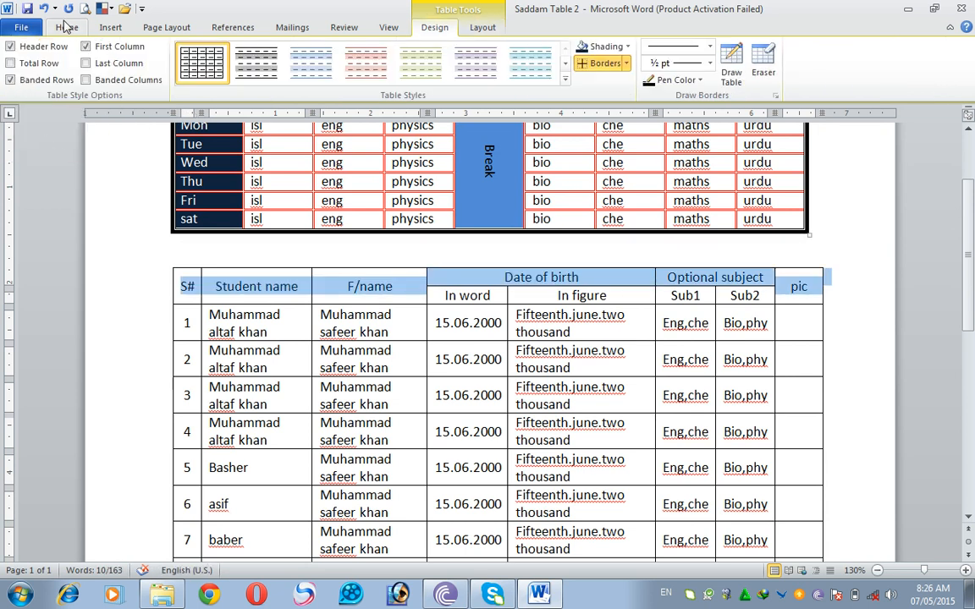
left_click(127, 75)
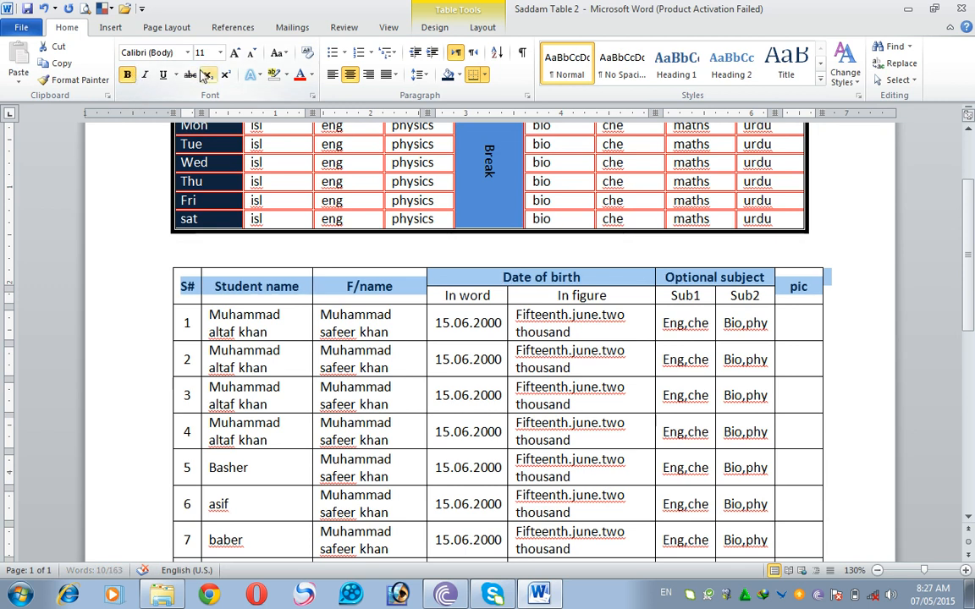
- Shade the selected header row of the student table black
left_click(286, 75)
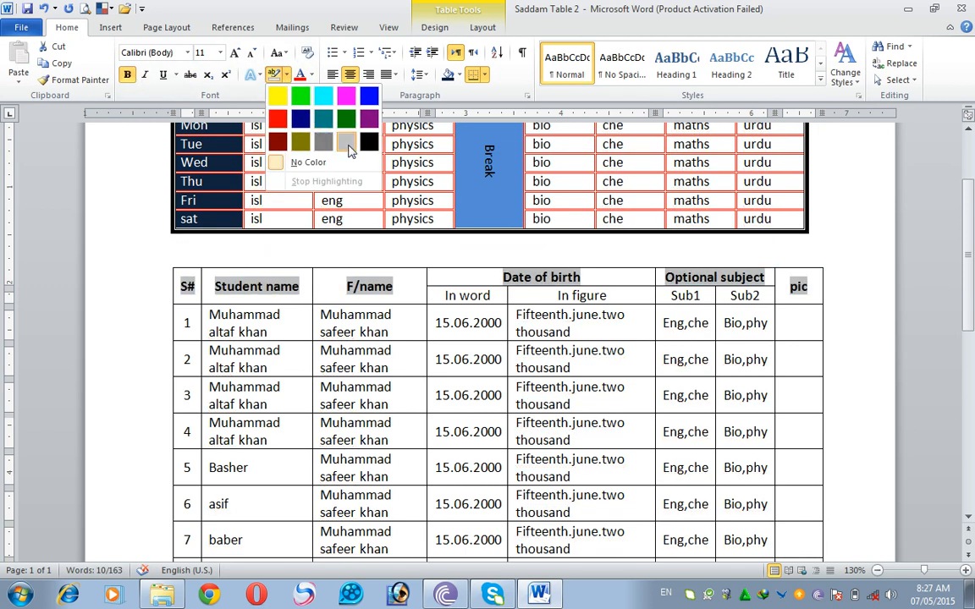
left_click(432, 28)
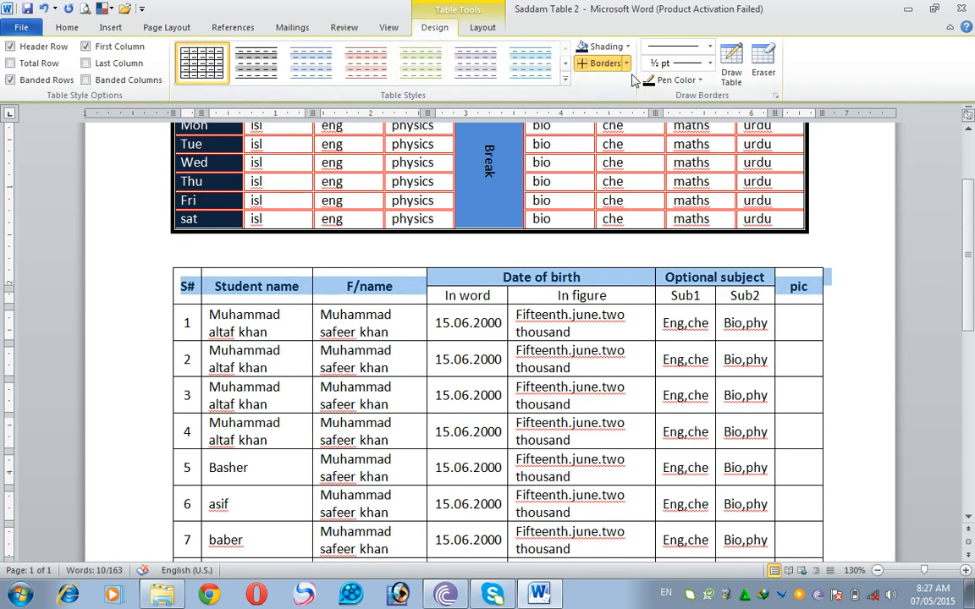
left_click(627, 47)
left_click(531, 113)
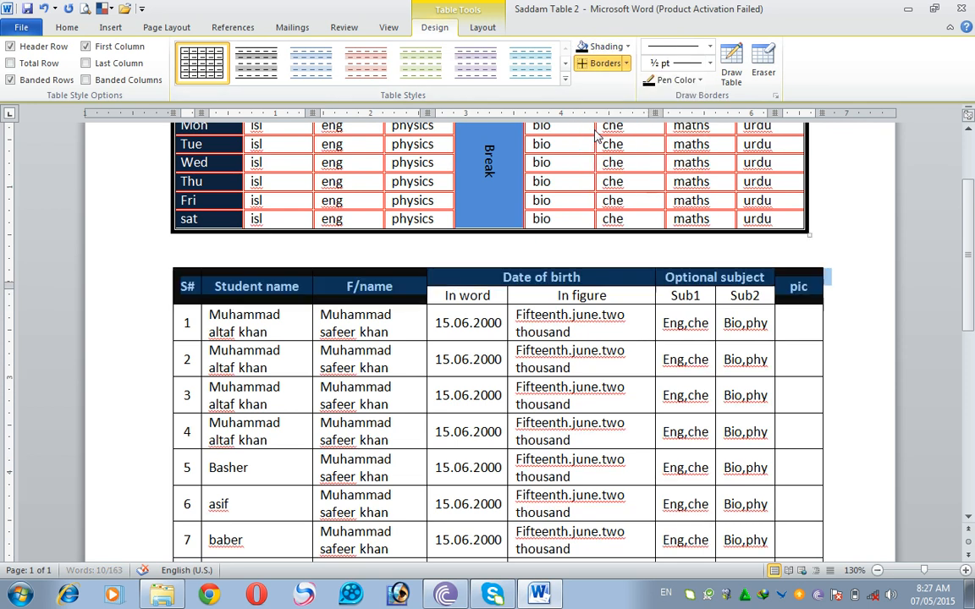
- Select the entire student table, then clear the selection
left_click(483, 27)
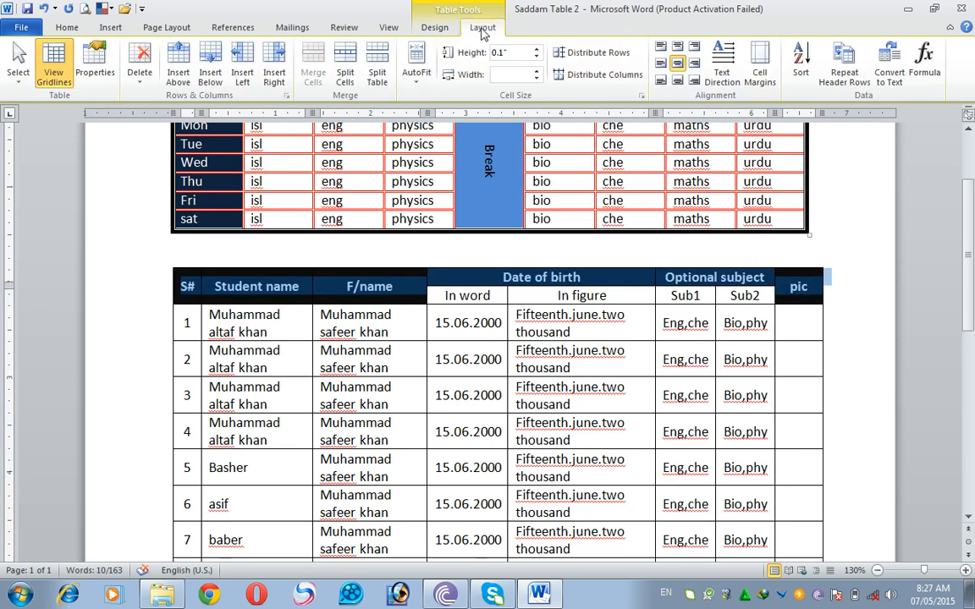
left_click(18, 77)
left_click(53, 148)
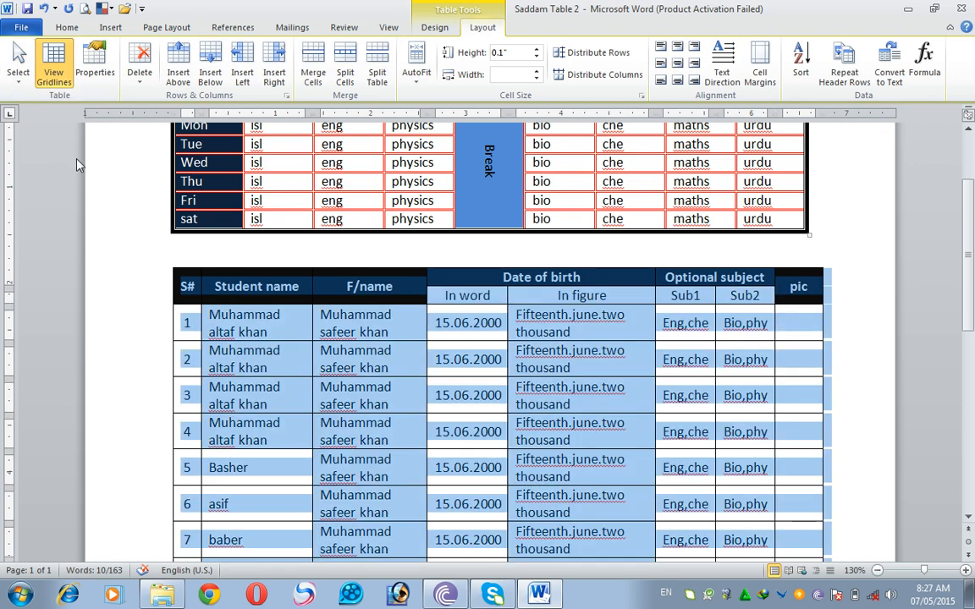
left_click(309, 332)
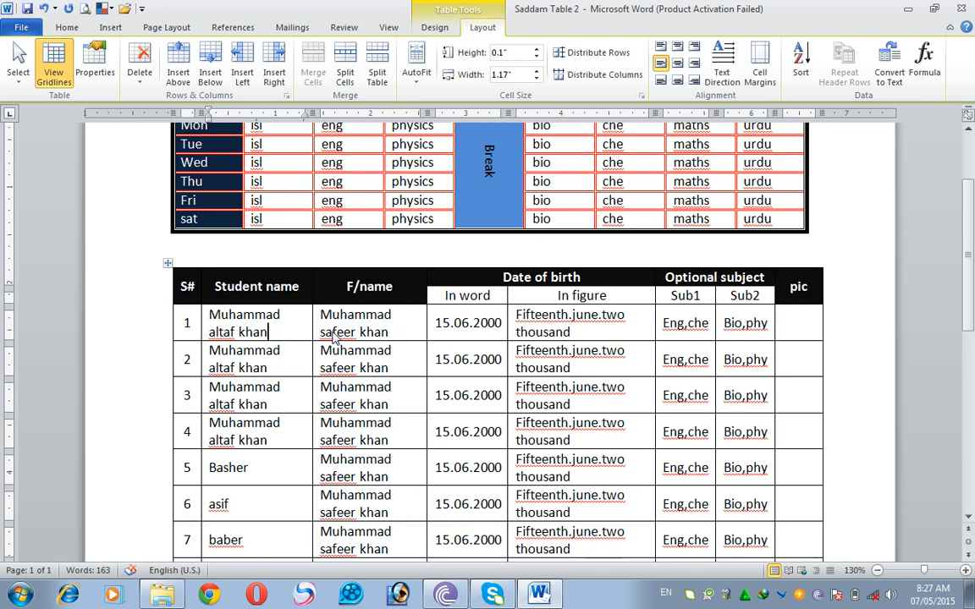
- Select the whole student table and make all of its text bold
left_click(252, 286)
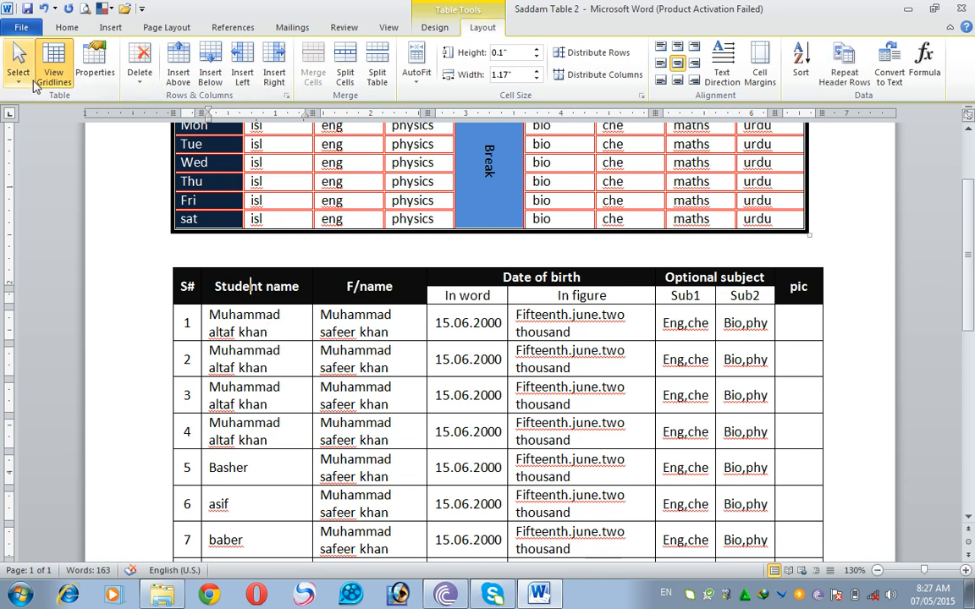
left_click_drag(188, 283, 790, 507)
left_click(401, 322)
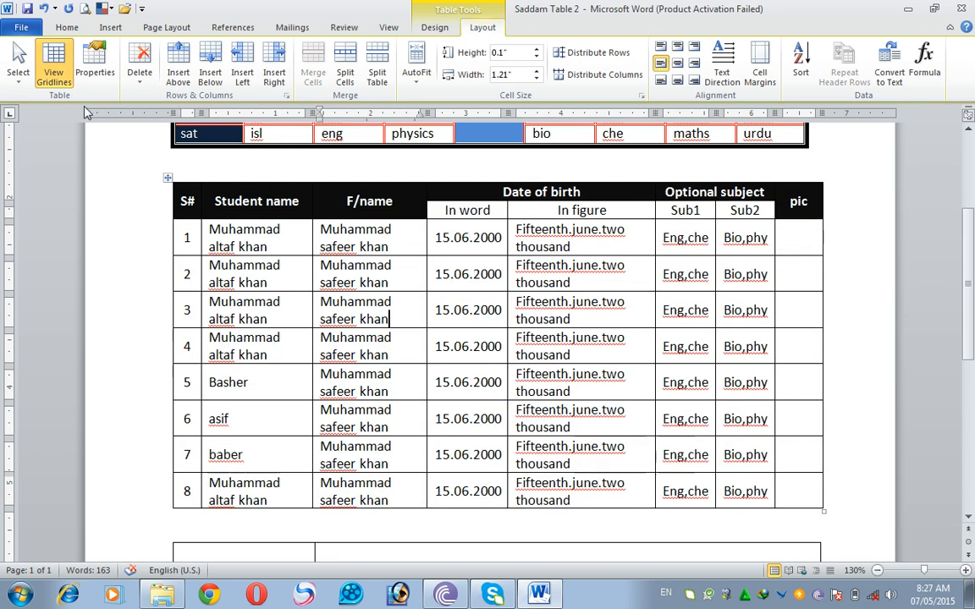
left_click(18, 66)
left_click(51, 149)
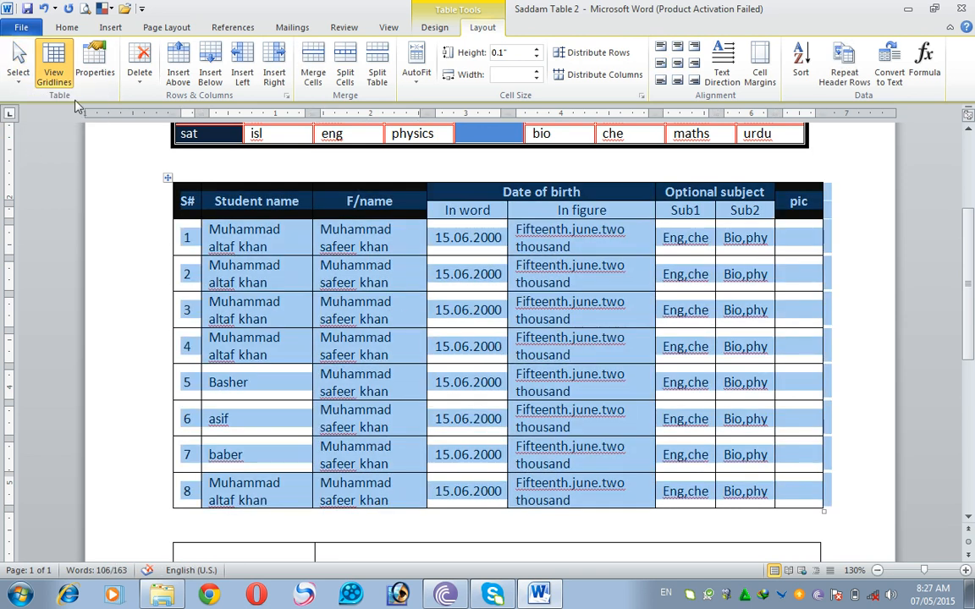
left_click(67, 28)
left_click(127, 75)
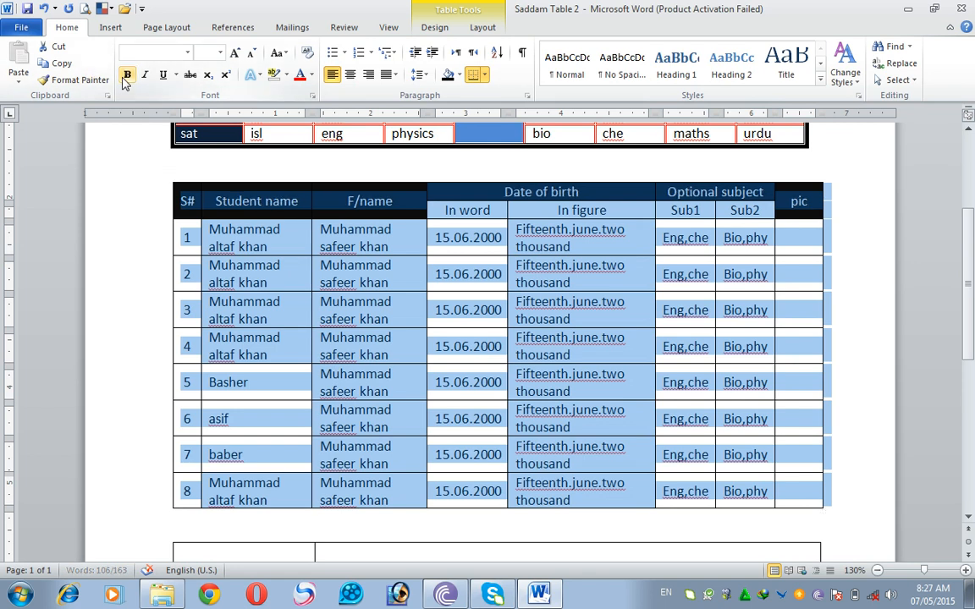
left_click(127, 75)
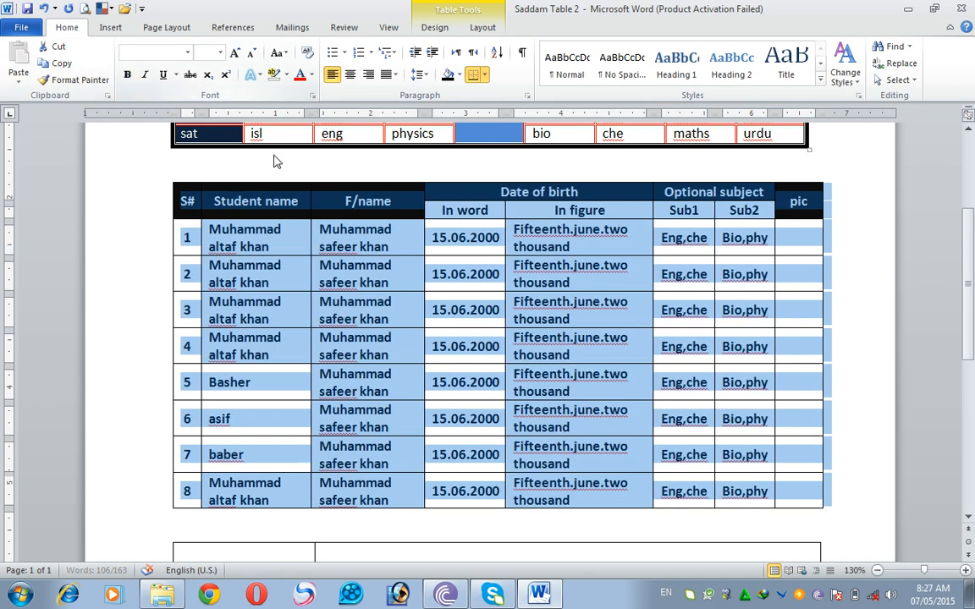
left_click(481, 28)
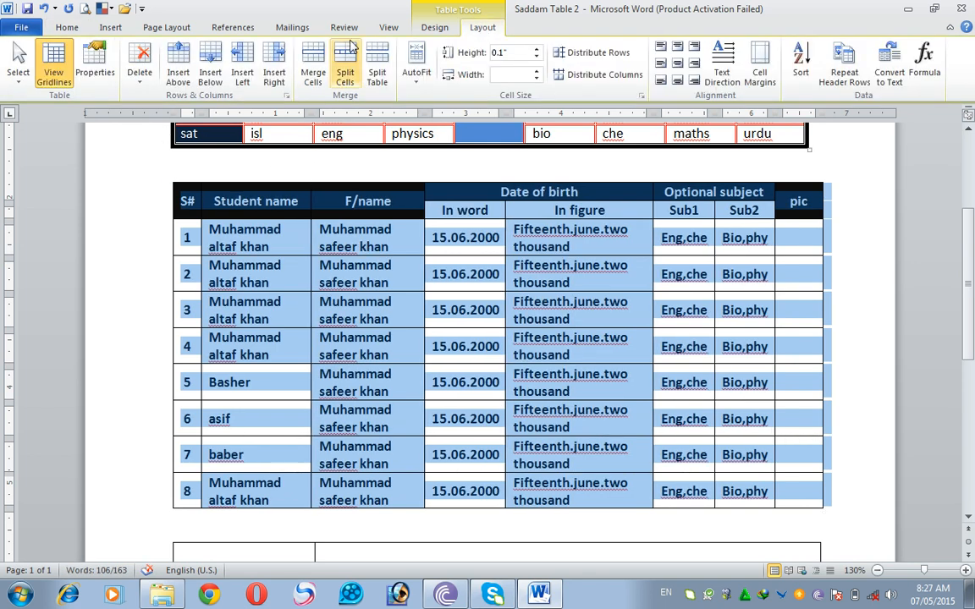
left_click(284, 245)
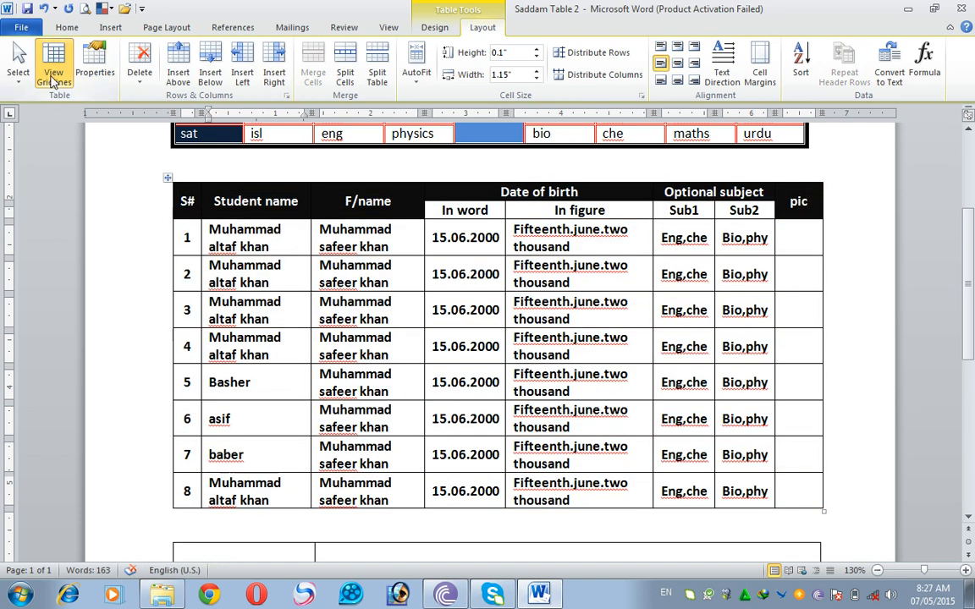
- Check how the tables look in the print preview and return to the document
left_click(61, 84)
scroll(301, 277, "up", 4)
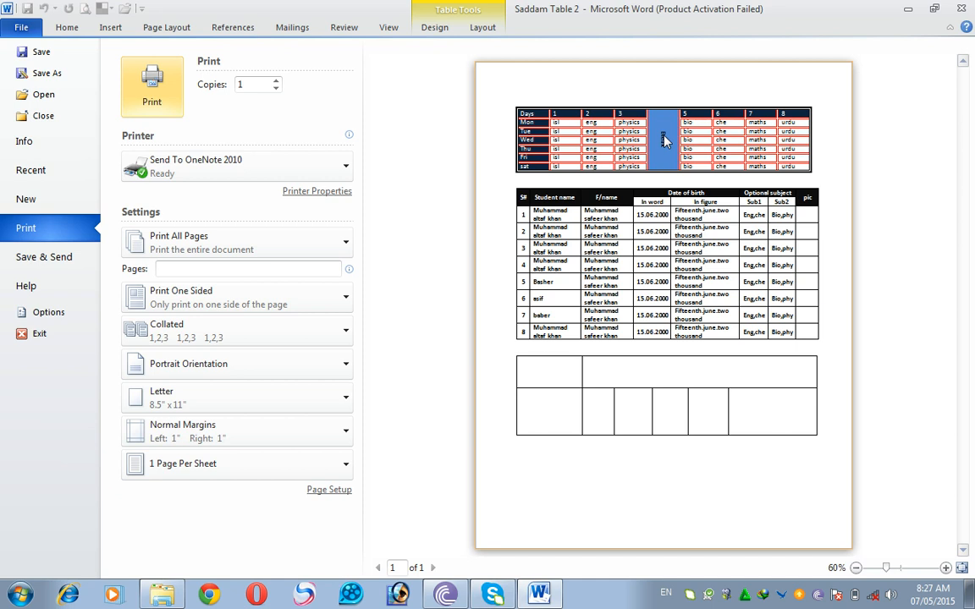
key("Escape")
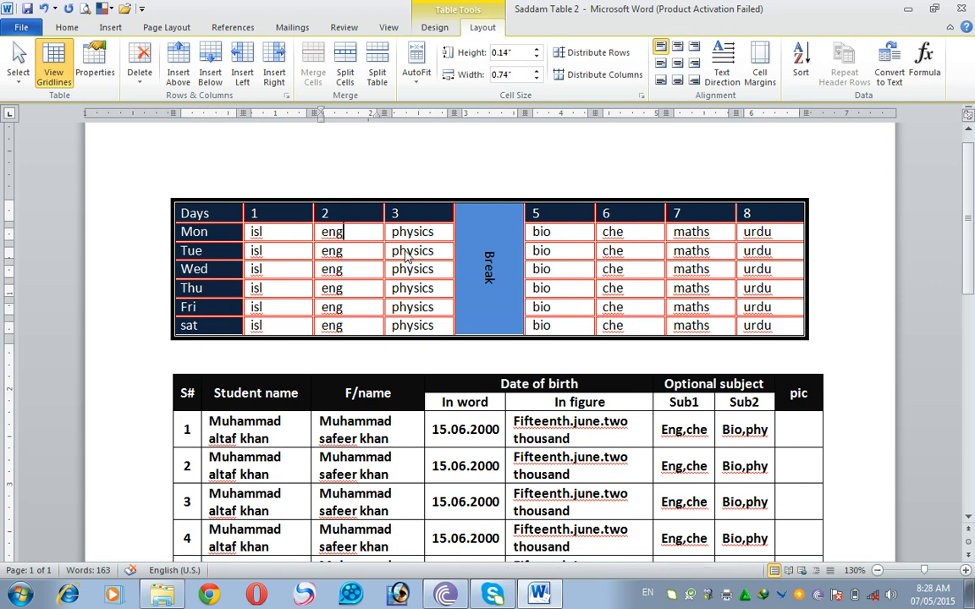
- Select the entire timetable from Days to the last urdu cell and remove all its borders
key("Return")
left_click_drag(205, 217, 764, 329)
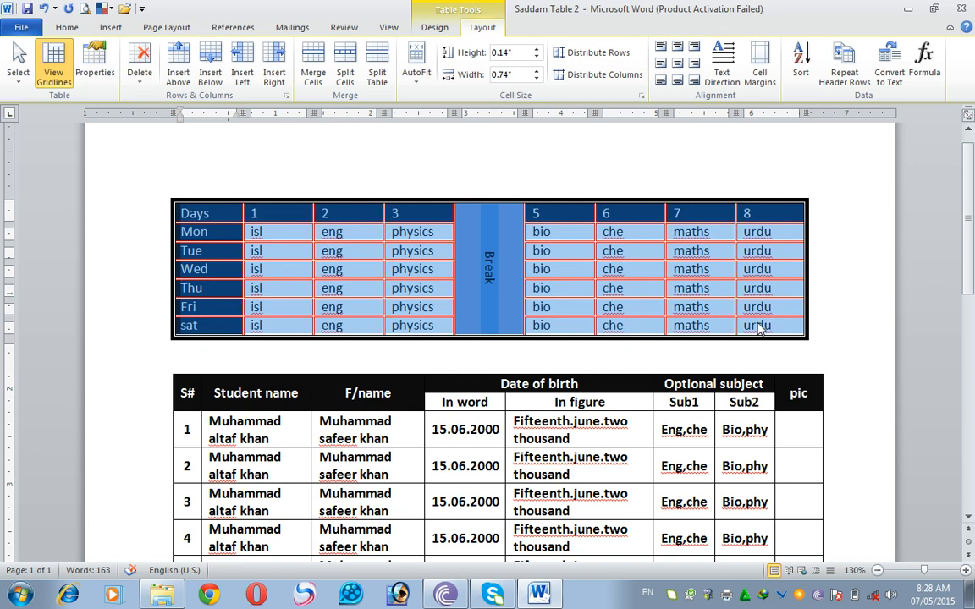
left_click(435, 28)
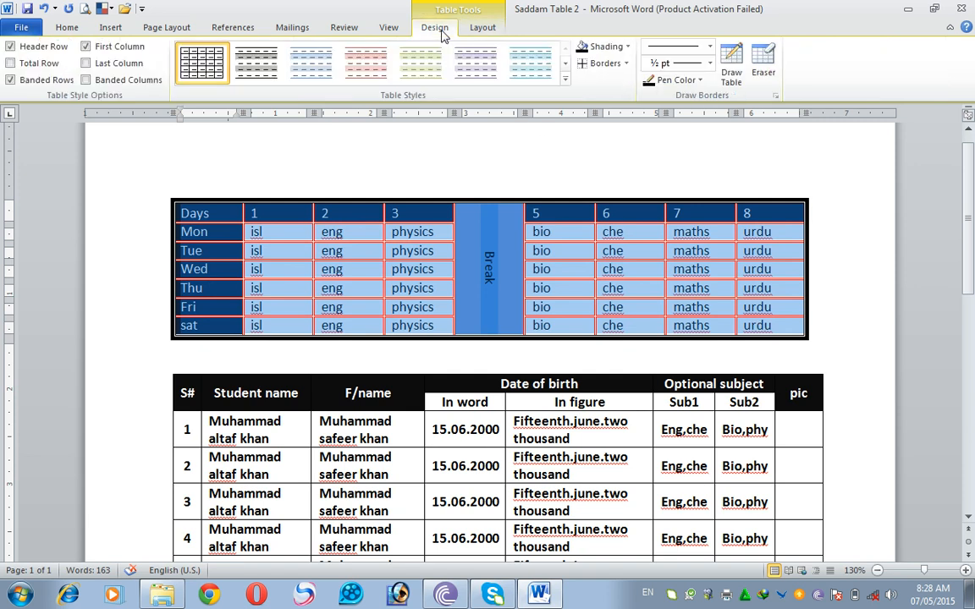
left_click(626, 64)
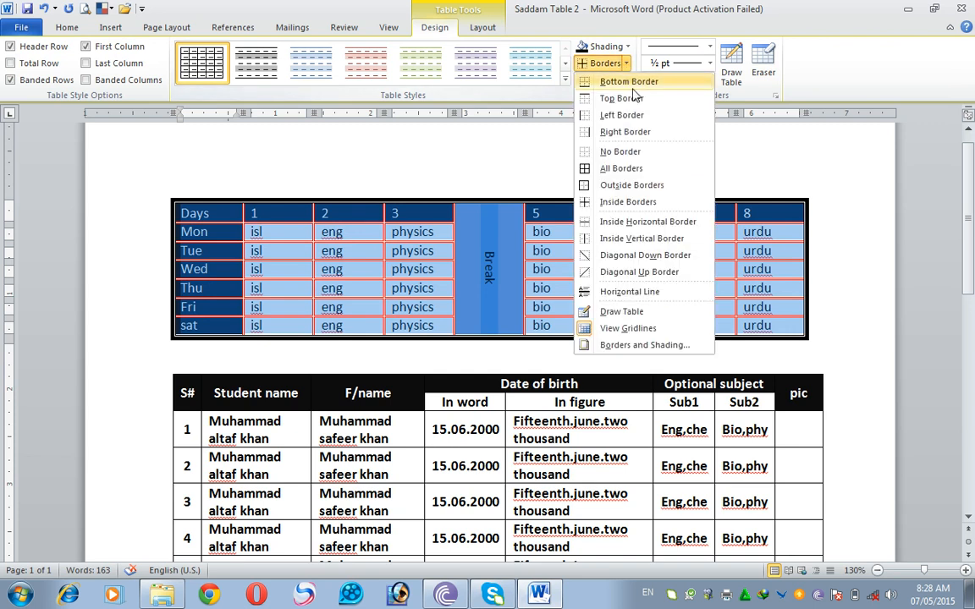
left_click(629, 152)
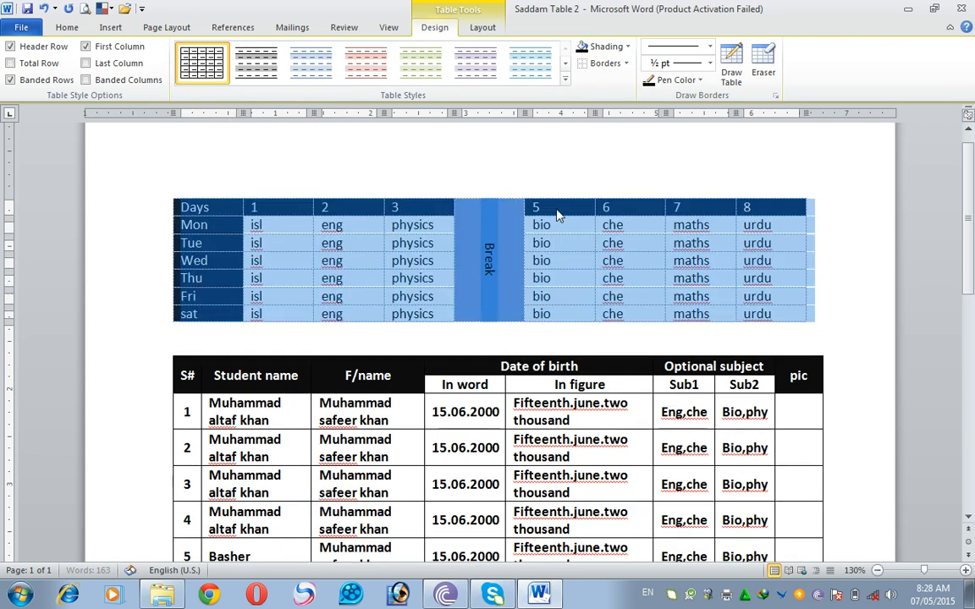
left_click(516, 277)
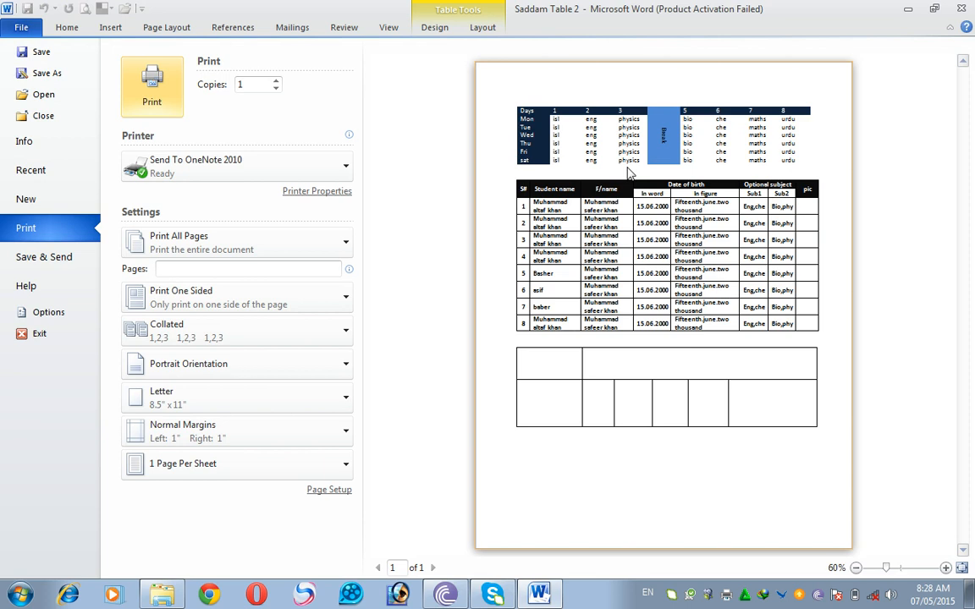
- Enlarge the print preview to 140% to examine the timetable's gridlines, then return to the document
left_click(945, 568)
left_click(945, 567)
left_click(945, 568)
left_click(945, 568)
left_click(945, 567)
left_click(945, 568)
left_click(945, 567)
left_click(945, 568)
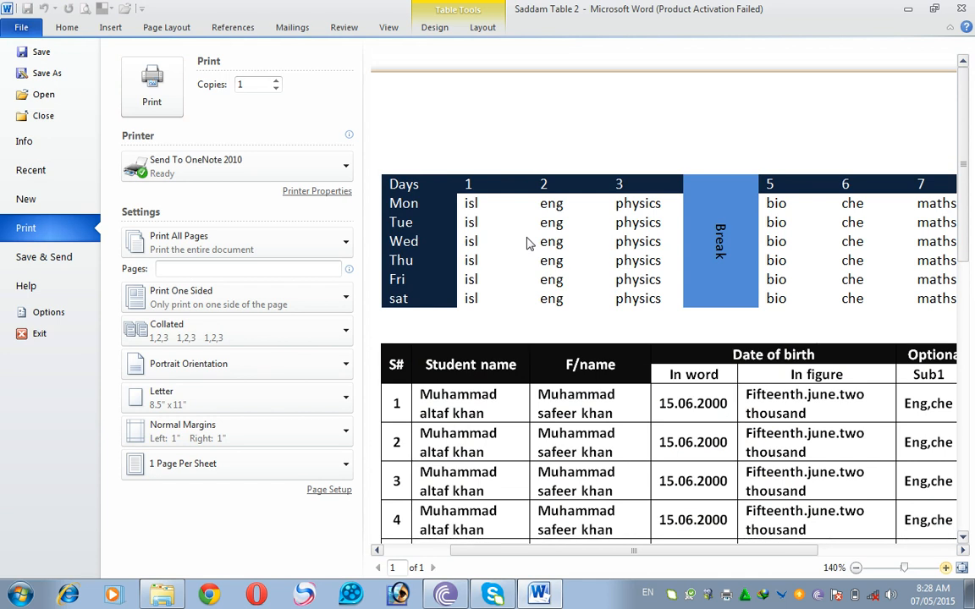
key("Escape")
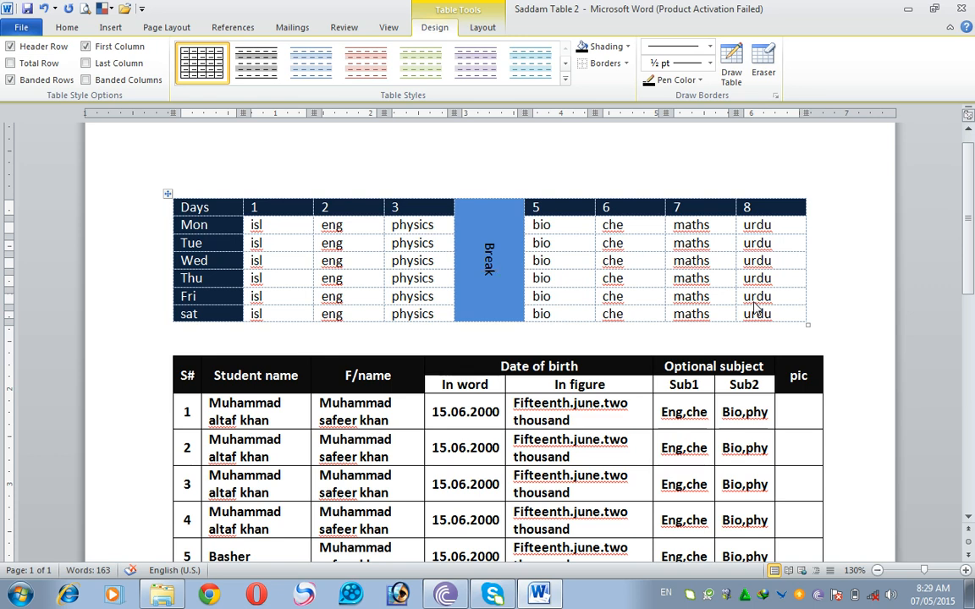
- Apply All Borders to the whole timetable, check it in the print preview and return to the document
left_click_drag(193, 199, 757, 315)
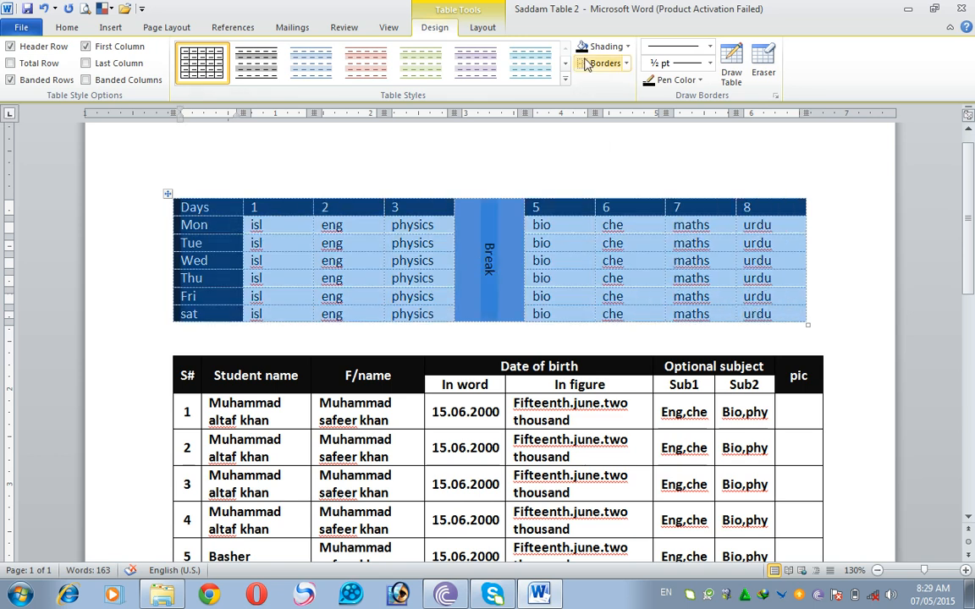
left_click(626, 64)
left_click(608, 170)
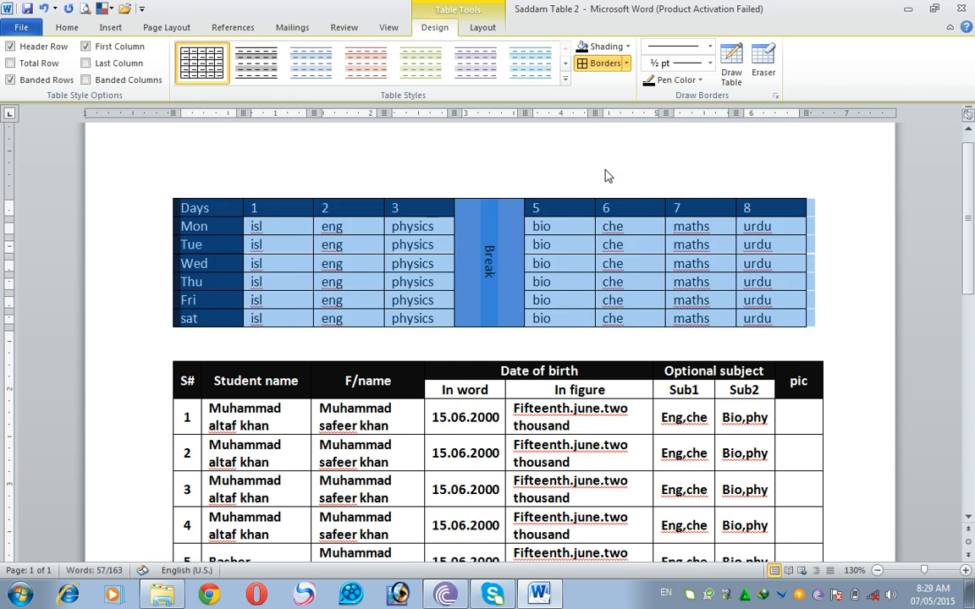
left_click(86, 10)
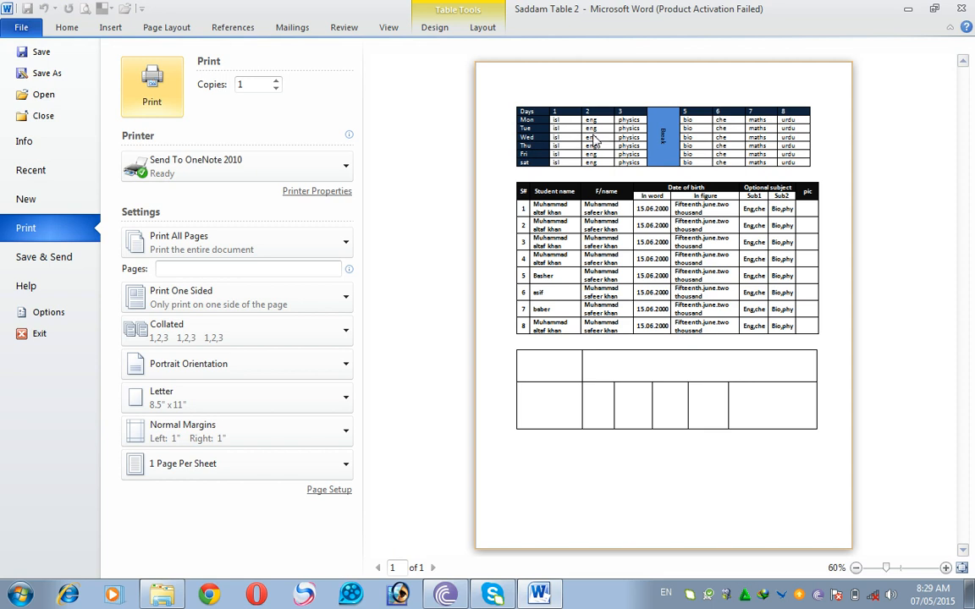
key("Escape")
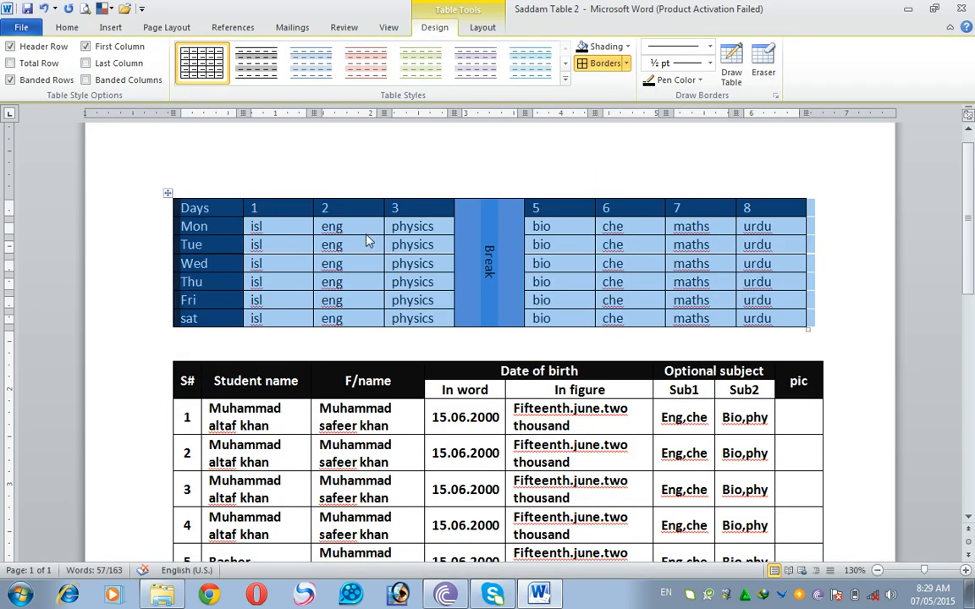
- Set the timetable to No Border, check the borderless result in the print preview and return to the document
left_click(626, 63)
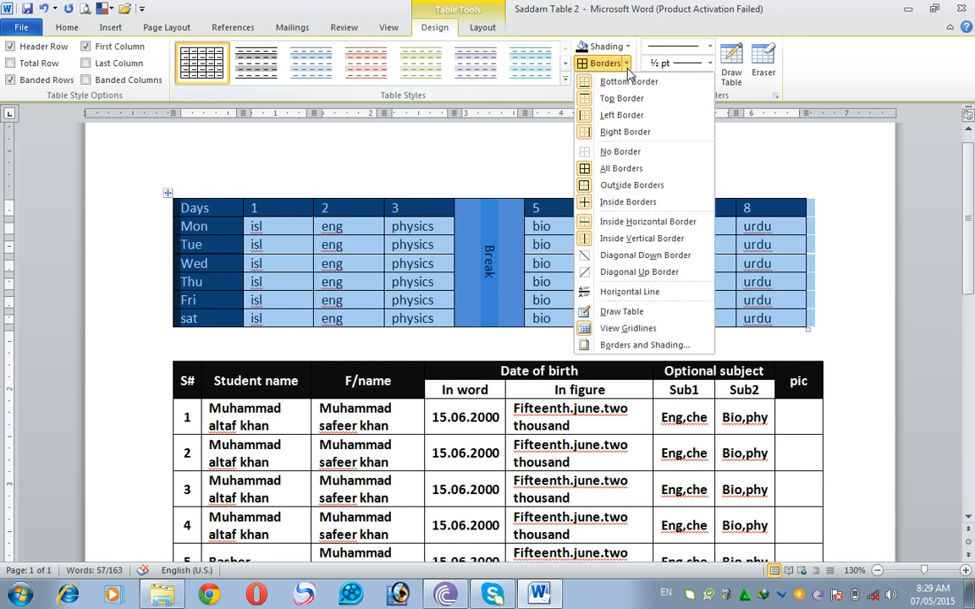
left_click(634, 154)
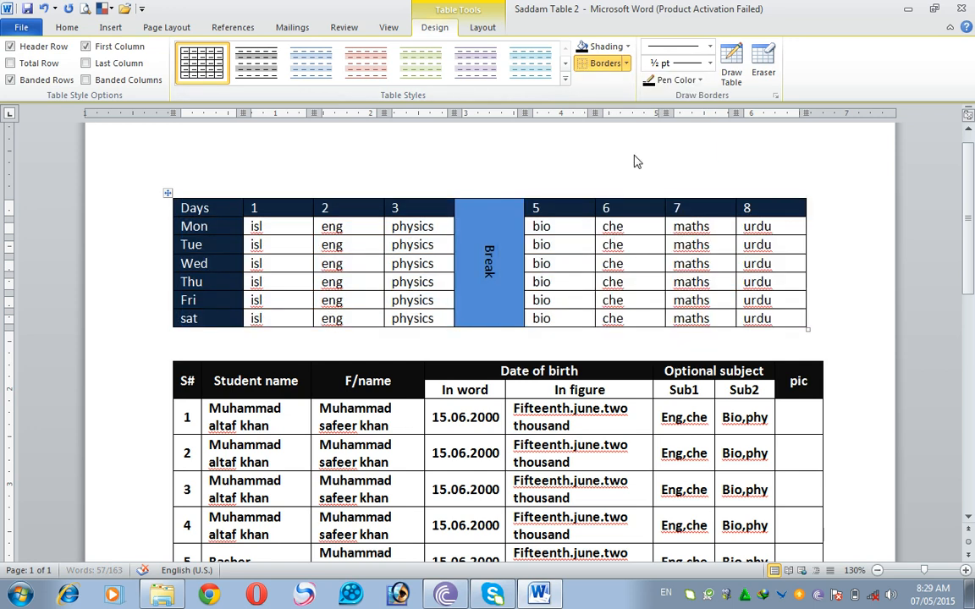
left_click(86, 8)
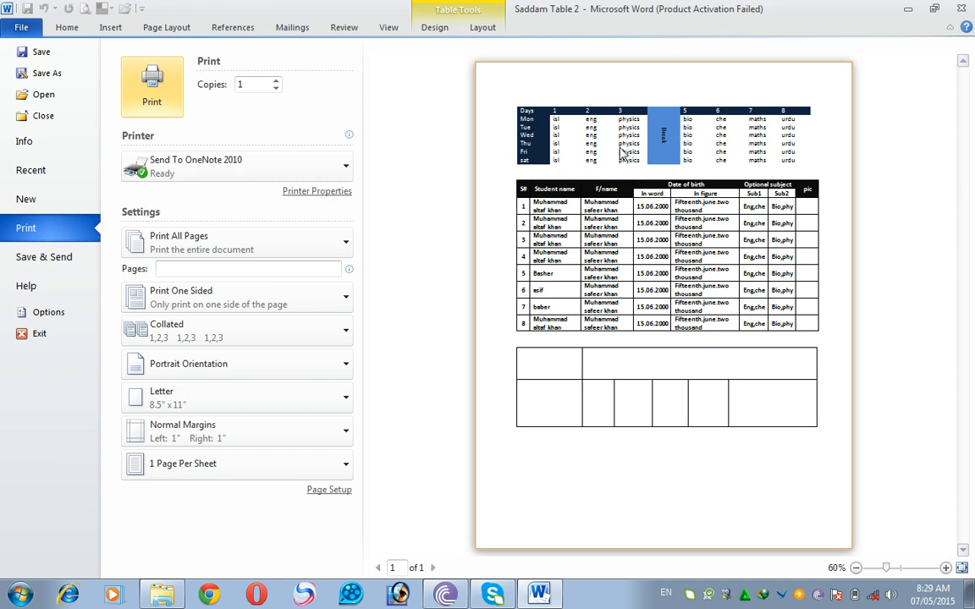
key("Escape")
left_click(430, 251)
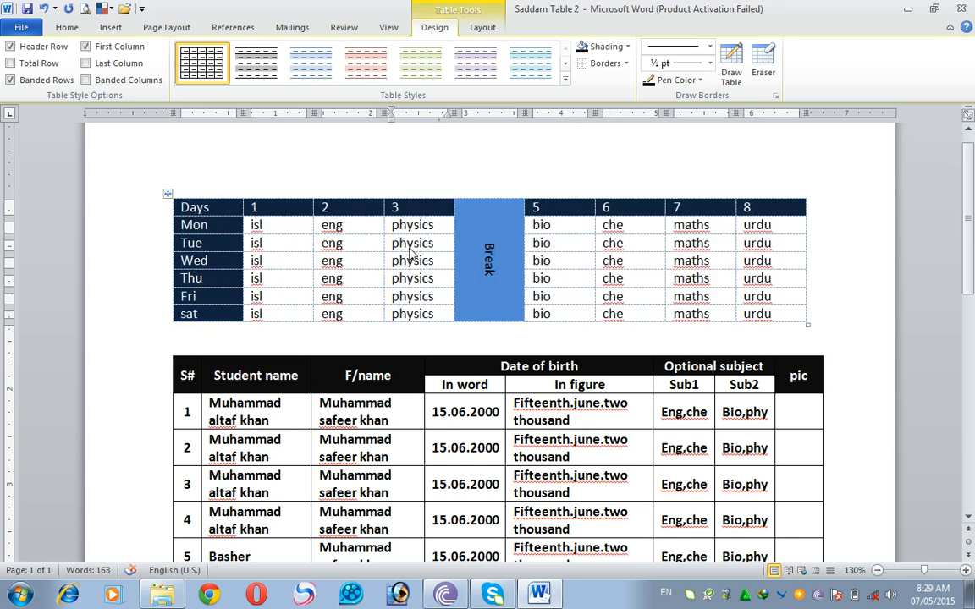
- Toggle View Gridlines off and on to compare the borderless timetable with and without its dashed gridlines
left_click(345, 225)
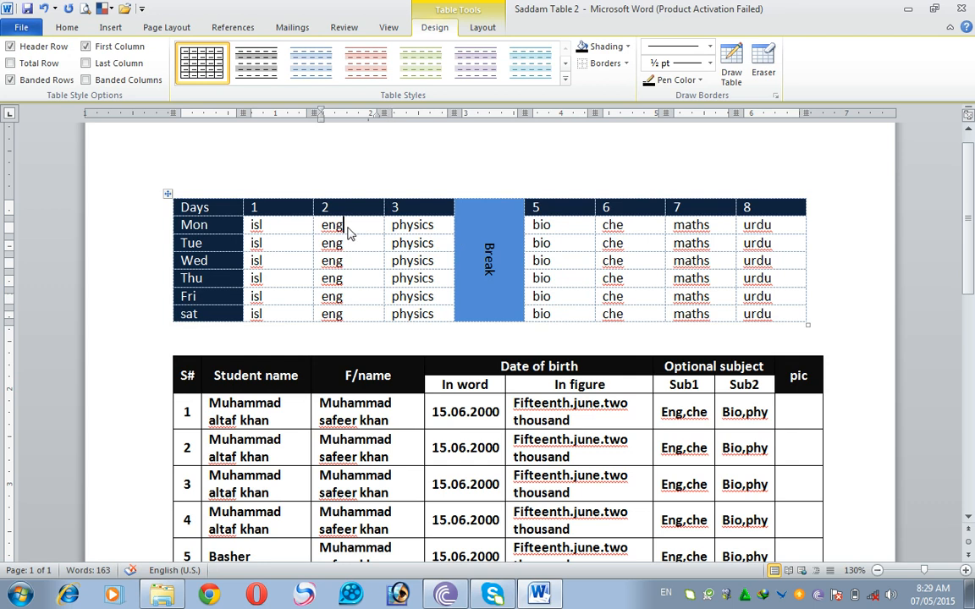
left_click(481, 29)
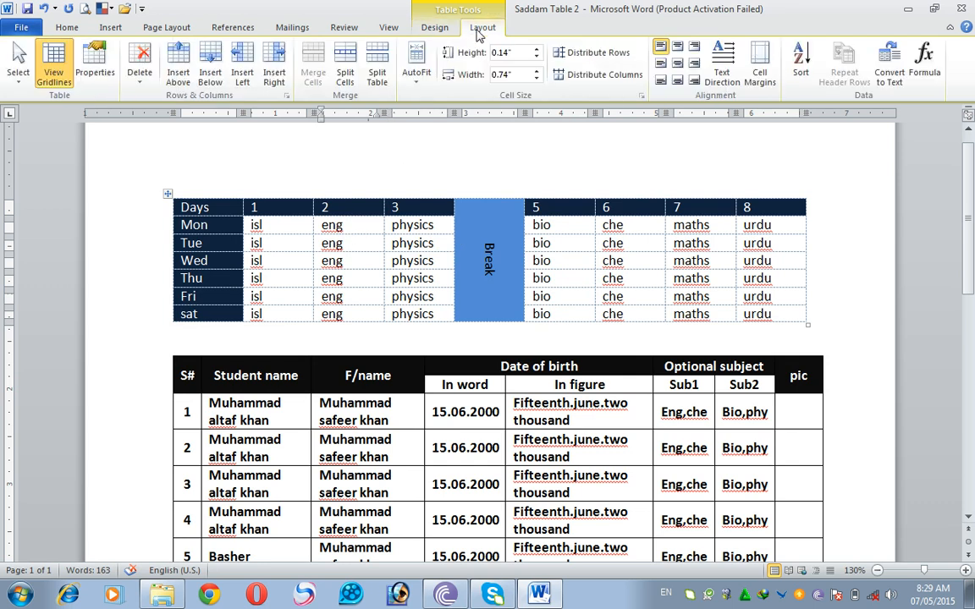
left_click(53, 67)
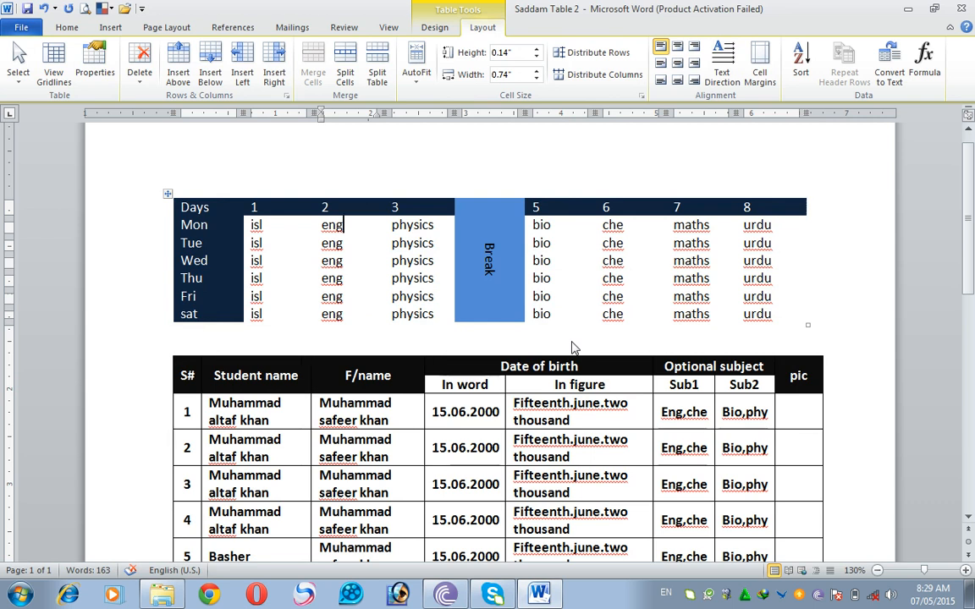
left_click(53, 74)
left_click(53, 75)
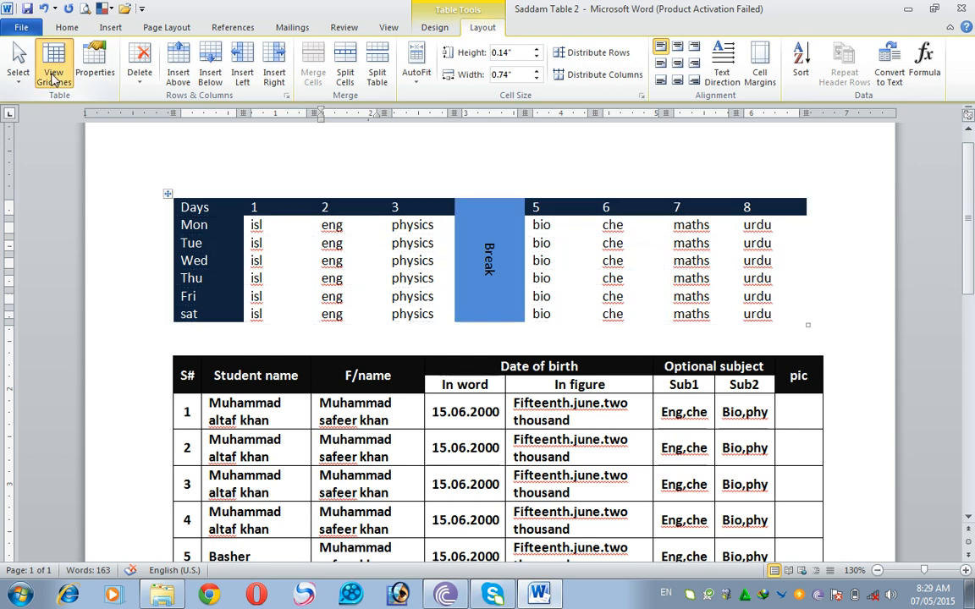
left_click(54, 78)
- Select the whole timetable from Days to the last urdu cell and apply All Borders
left_click_drag(191, 206, 753, 316)
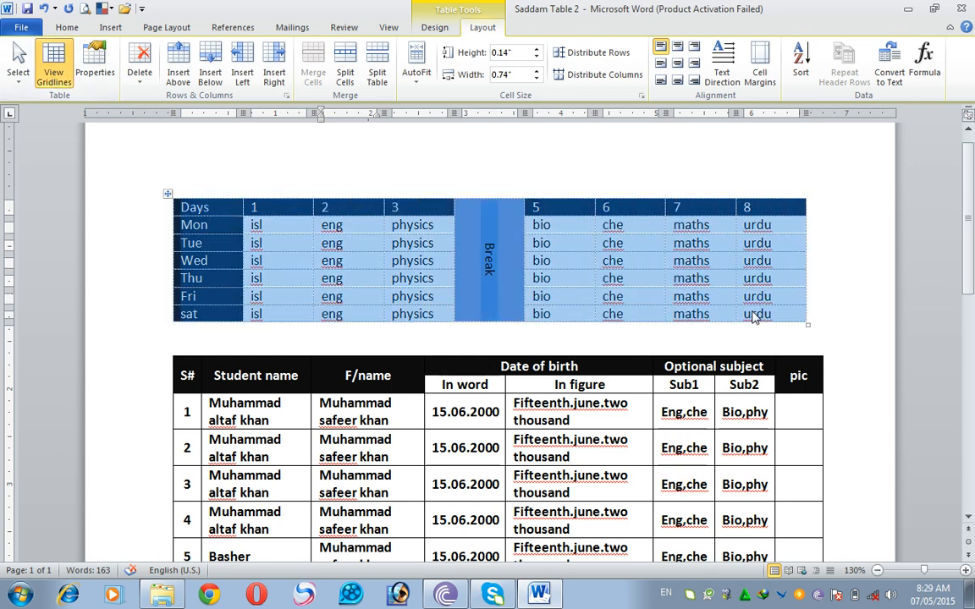
left_click(435, 30)
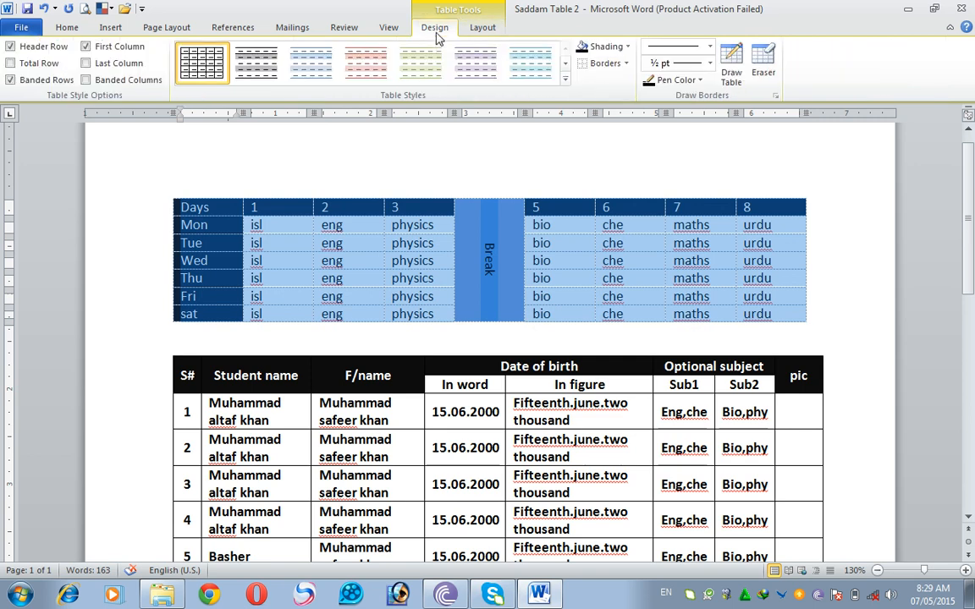
left_click(627, 65)
left_click(564, 153)
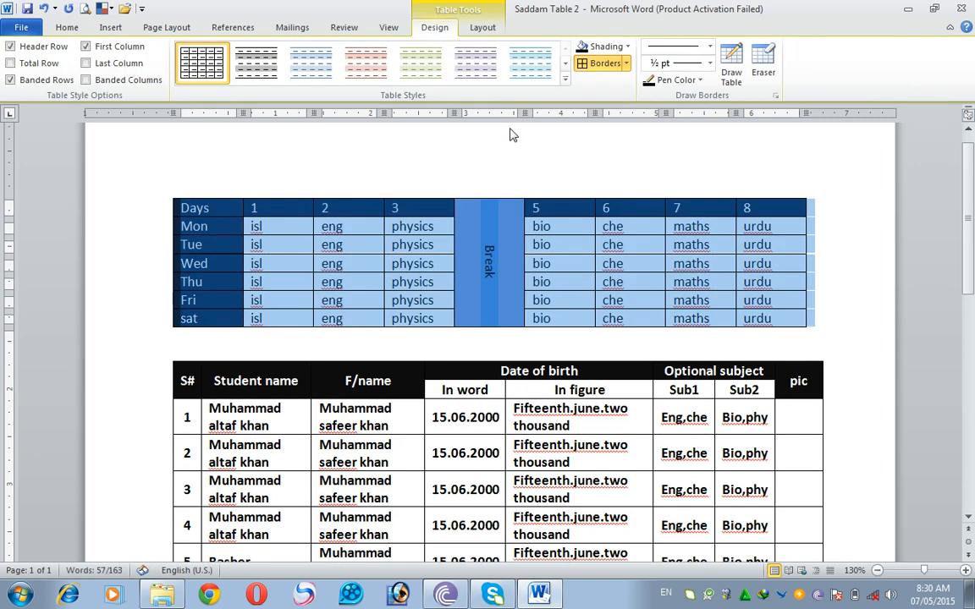
- Toggle View Gridlines repeatedly on the bordered timetable to compare its appearance, leaving the gridlines off
left_click(482, 30)
left_click(61, 75)
left_click(52, 83)
left_click(51, 83)
left_click(51, 79)
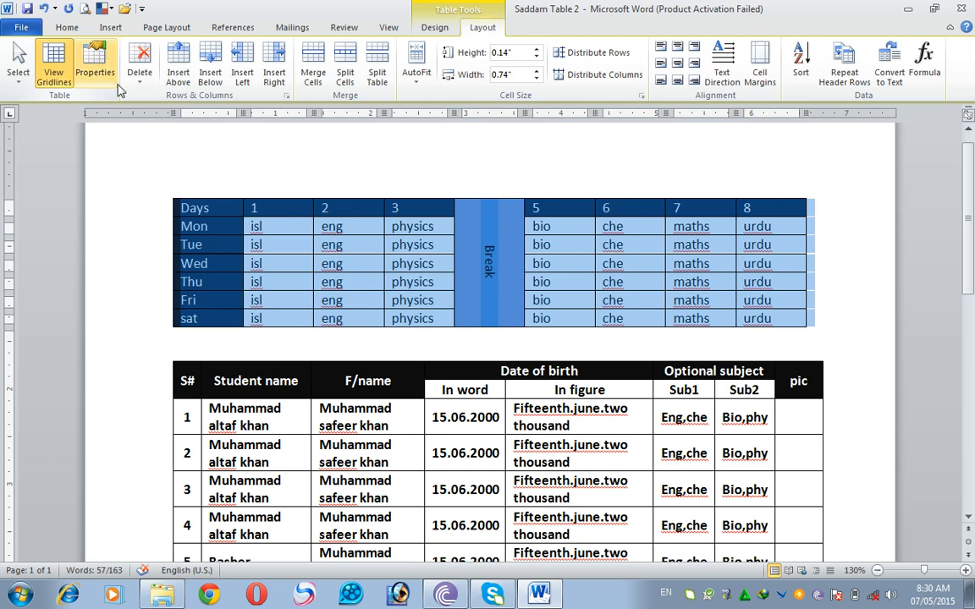
left_click(51, 77)
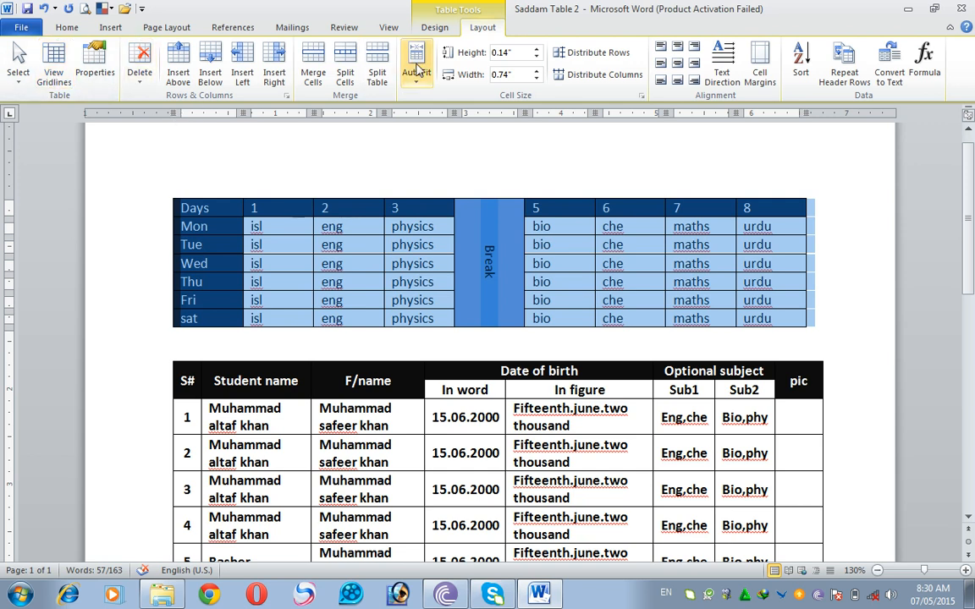
- Remove all borders from the timetable and turn View Gridlines on to show its cell boundaries
left_click(444, 31)
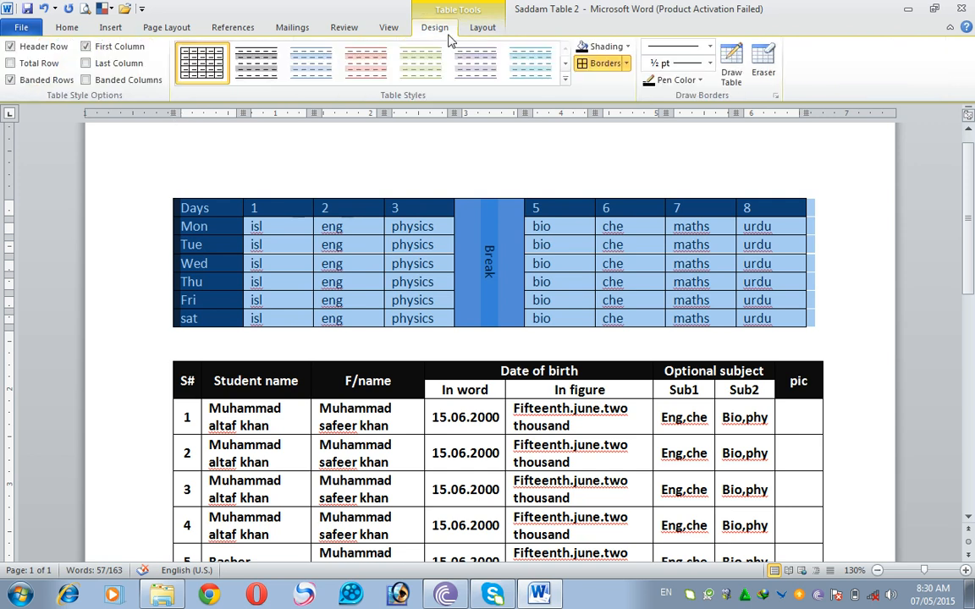
left_click(627, 64)
left_click(616, 150)
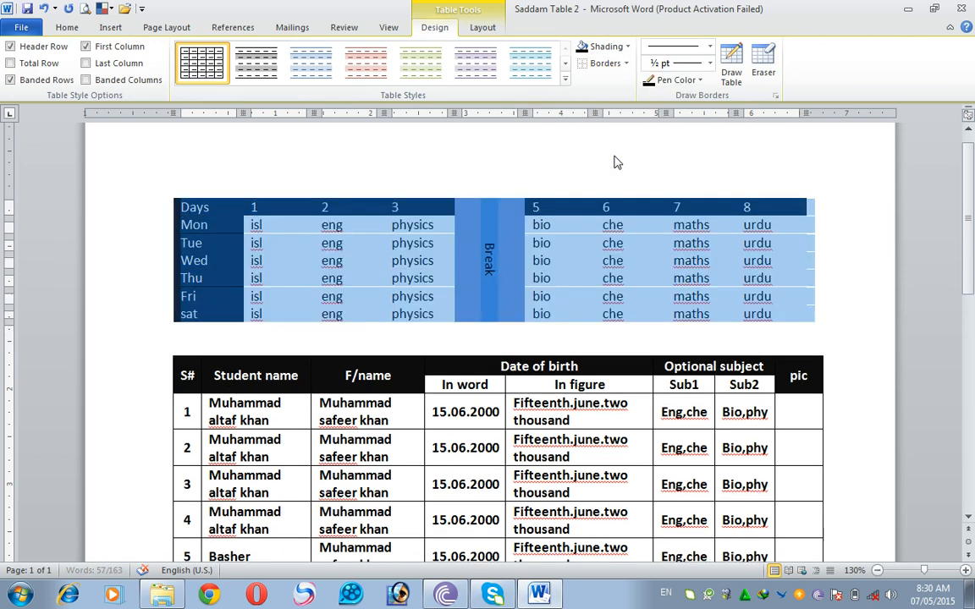
left_click(335, 254)
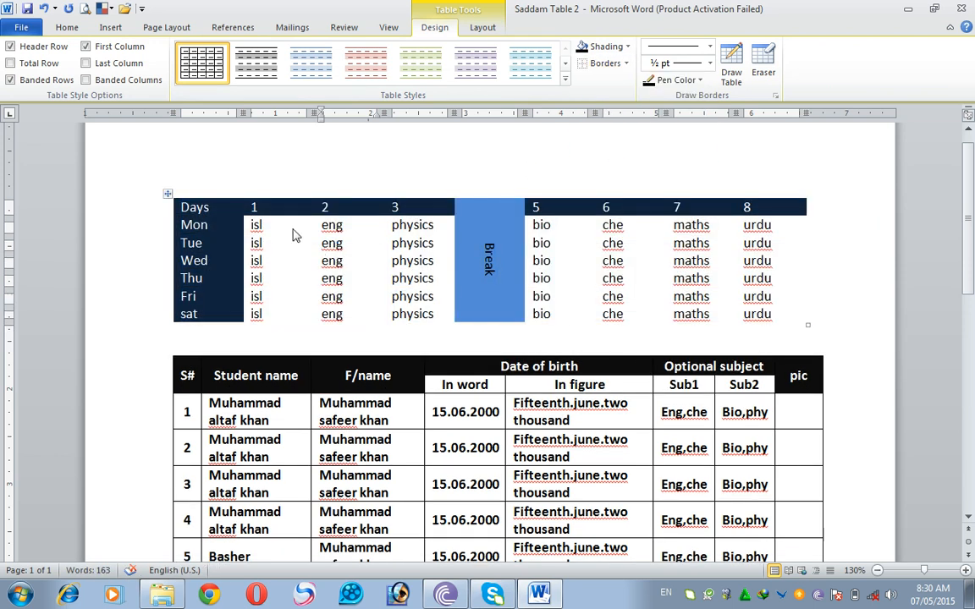
left_click(481, 27)
left_click(56, 72)
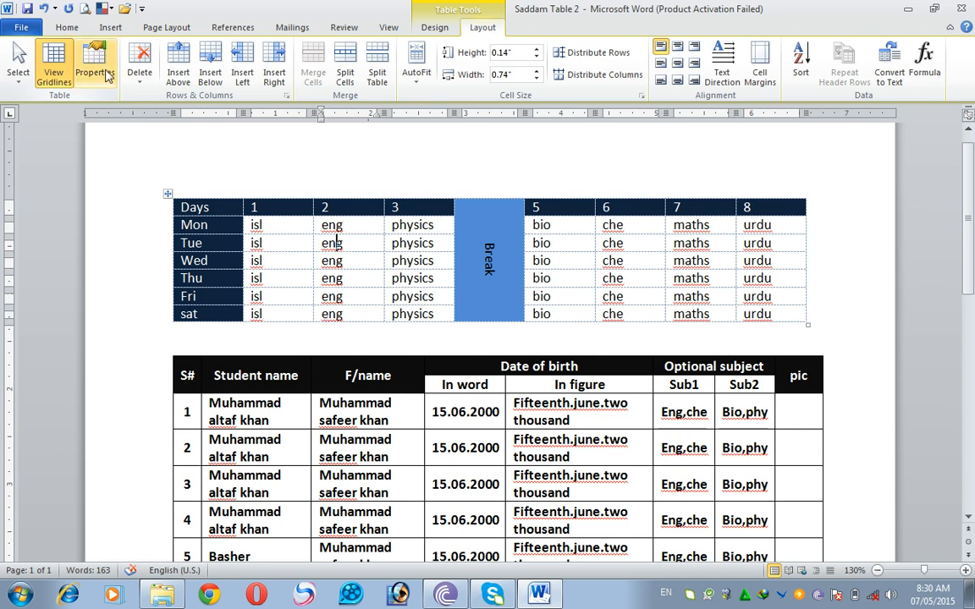
- Select the whole timetable and set the preferred width of its columns to 0.6" in the table properties
left_click_drag(220, 219, 807, 309)
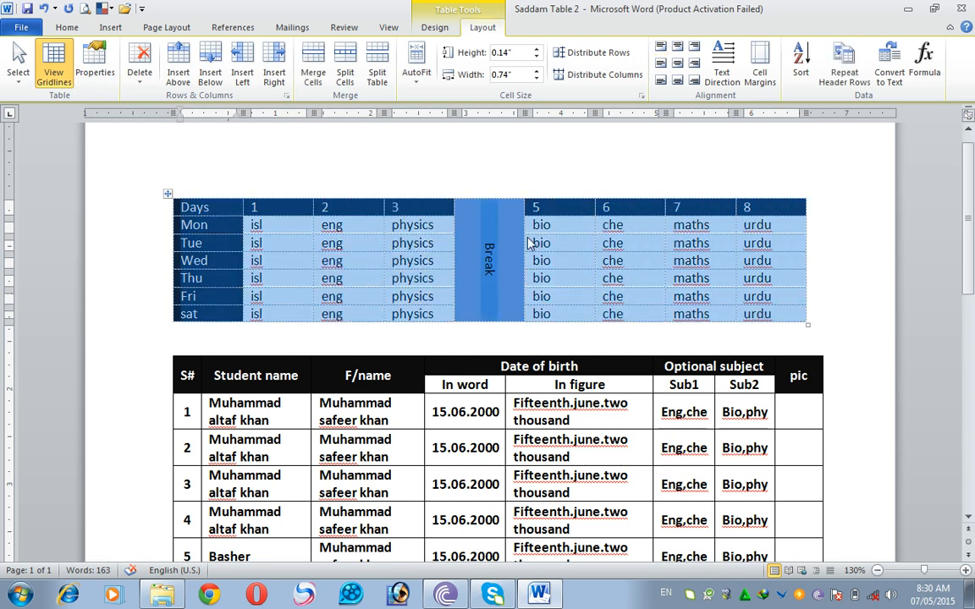
left_click(97, 64)
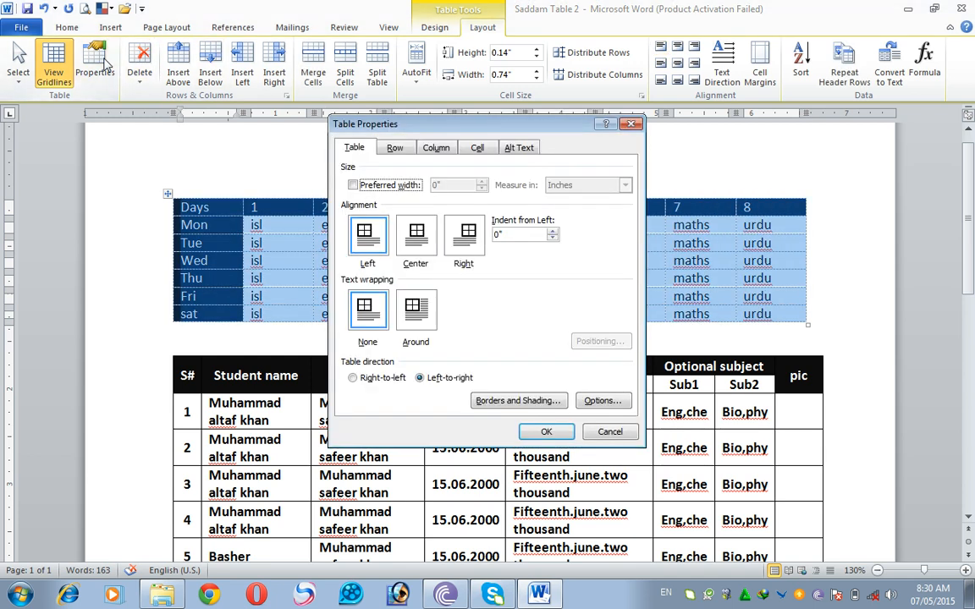
left_click(354, 149)
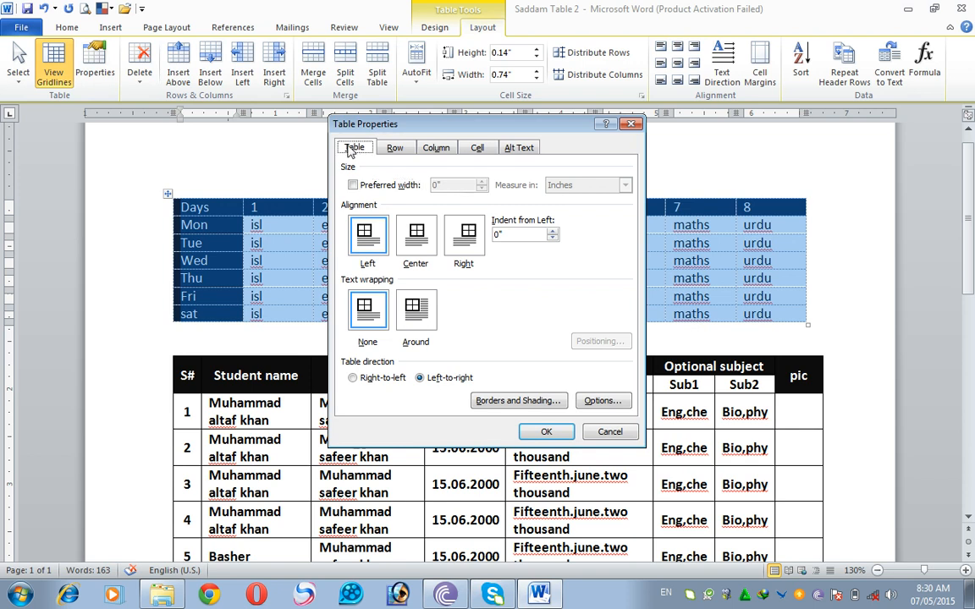
left_click(439, 150)
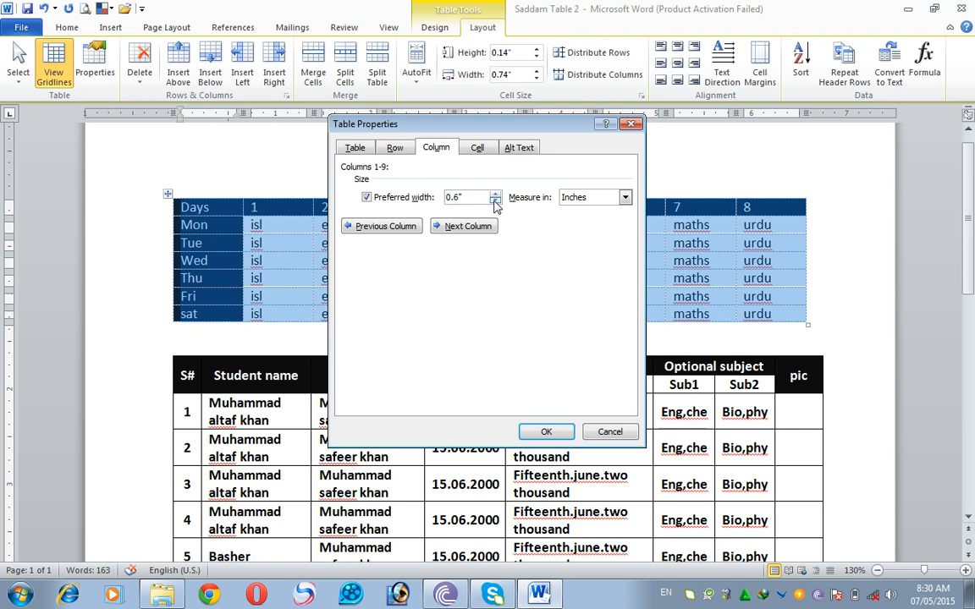
left_click(554, 432)
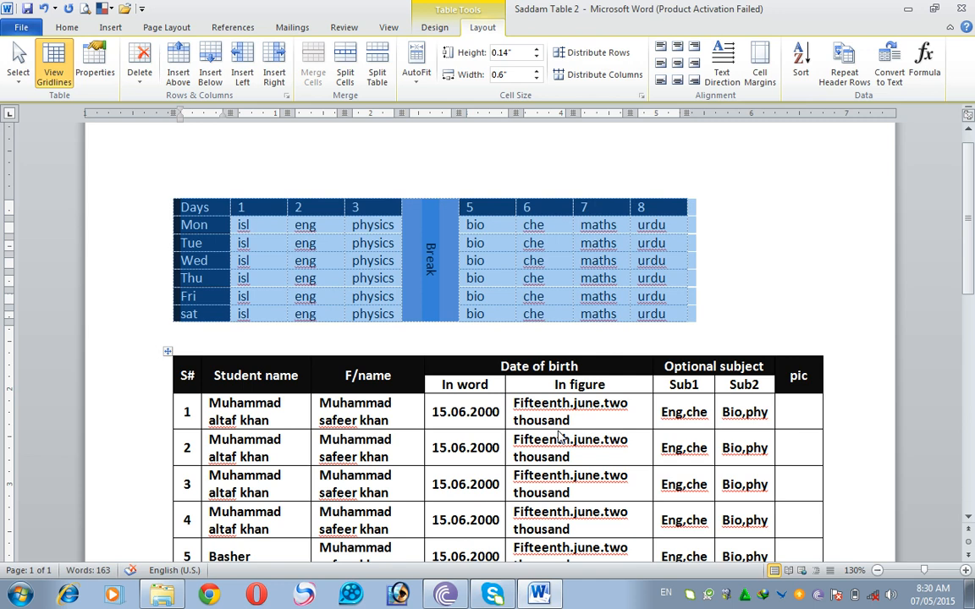
- Reduce the preferred width of the timetable's columns to 0.5"
left_click(97, 71)
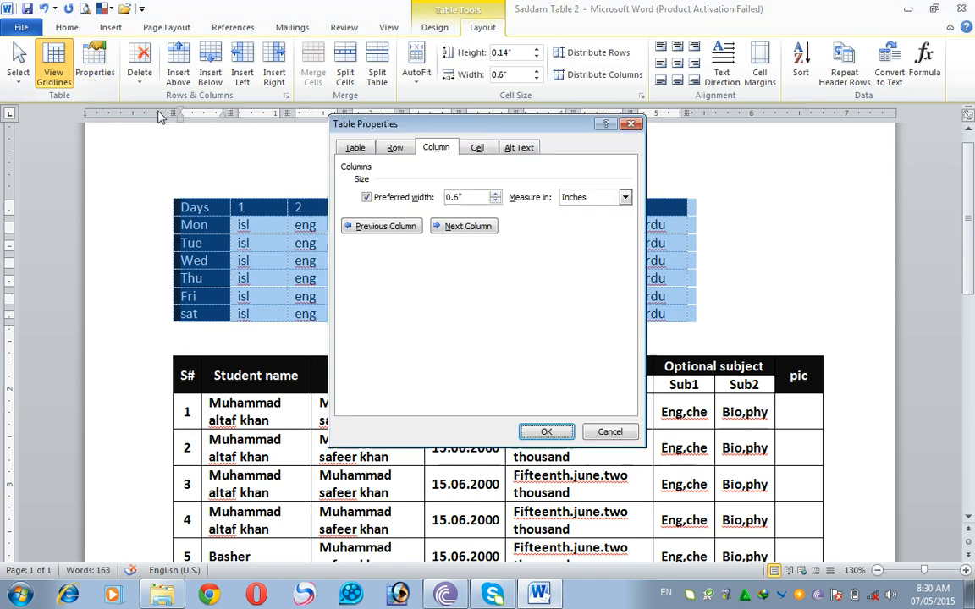
left_click(495, 200)
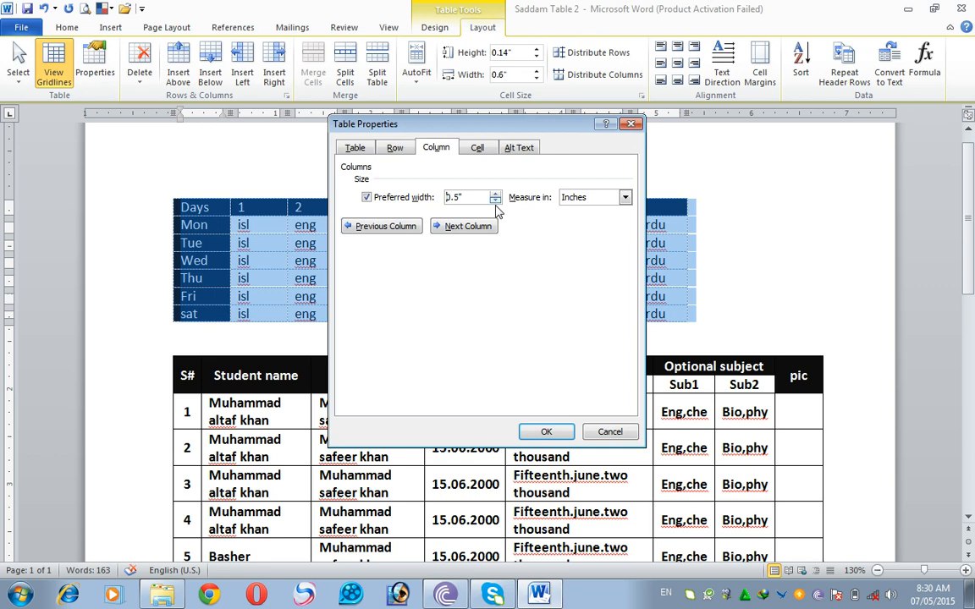
left_click(541, 432)
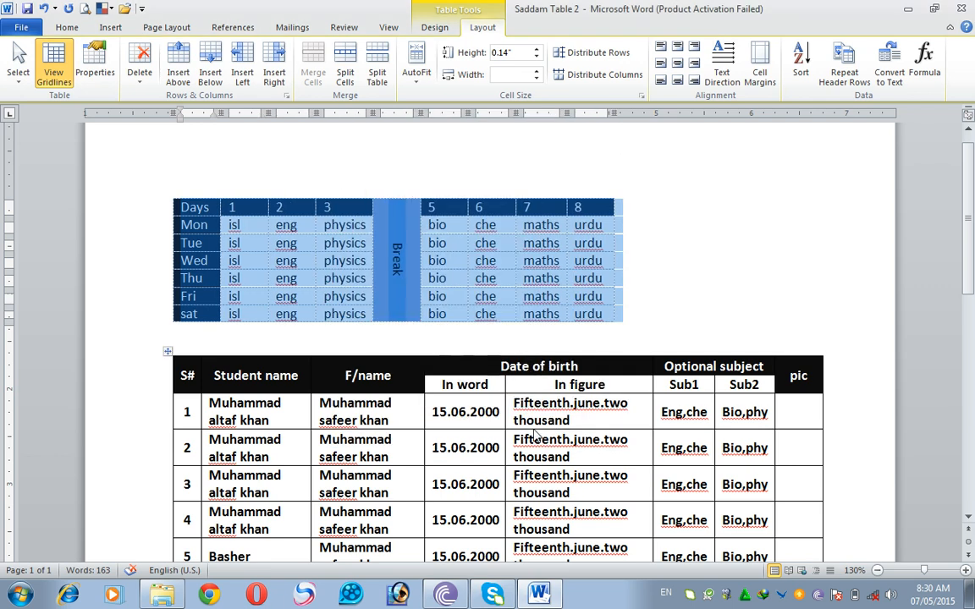
- Choose Center alignment for the timetable in its table properties and look over the column width setting
left_click(94, 63)
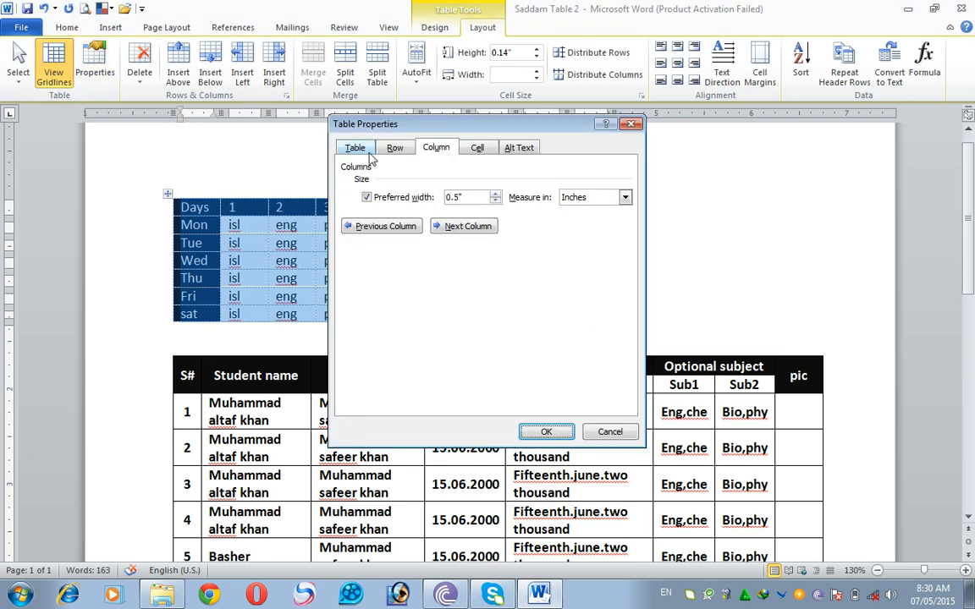
left_click(356, 148)
left_click(427, 252)
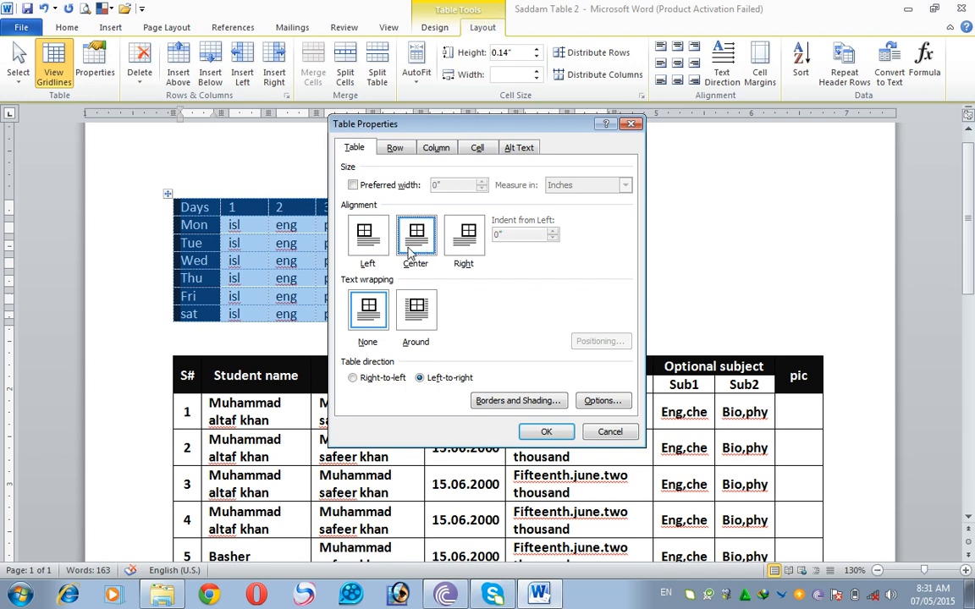
left_click(436, 148)
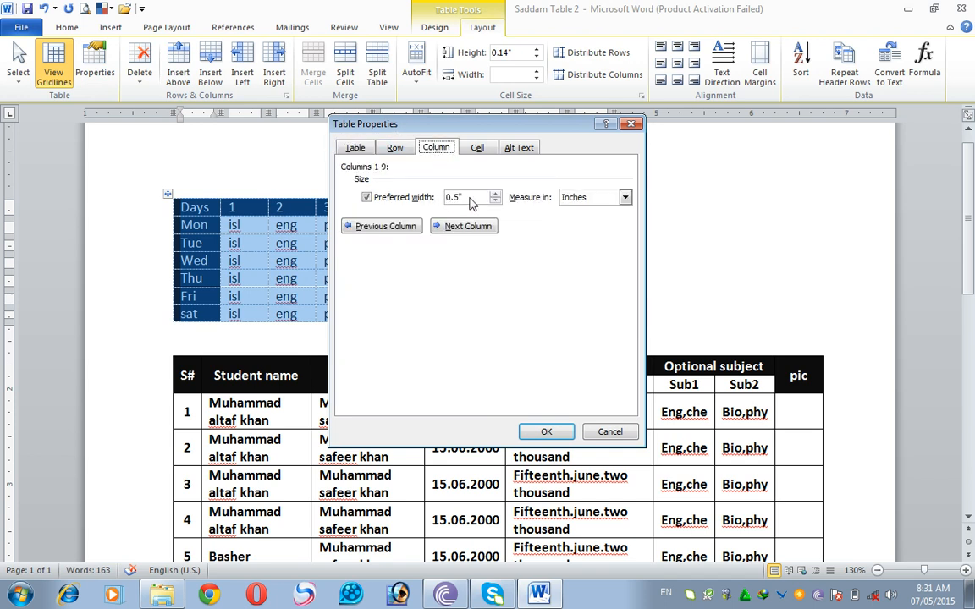
left_click(357, 150)
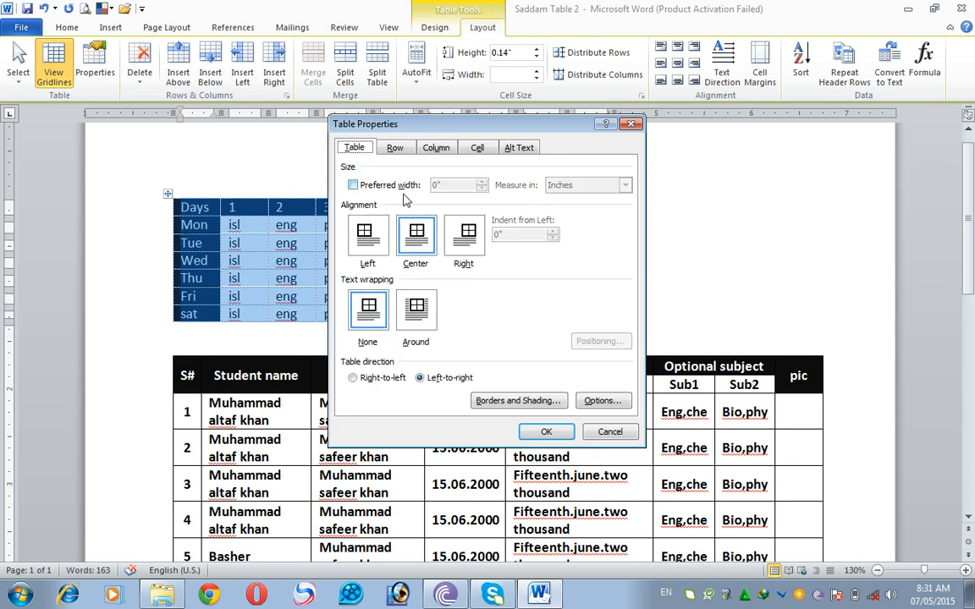
left_click(416, 233)
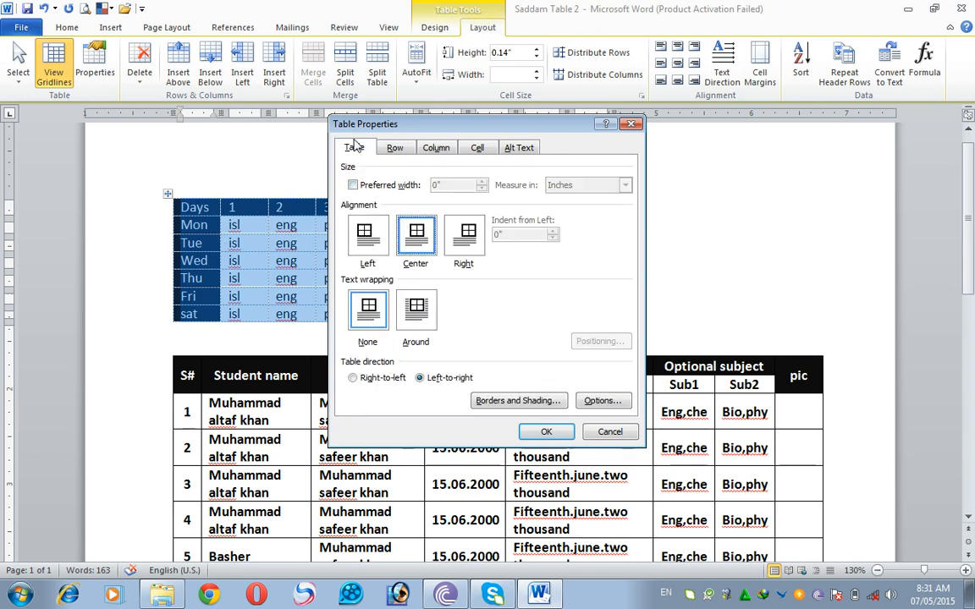
- Apply Right alignment to the timetable in its table properties, moving the dialog clear of the table
left_click_drag(342, 127, 460, 391)
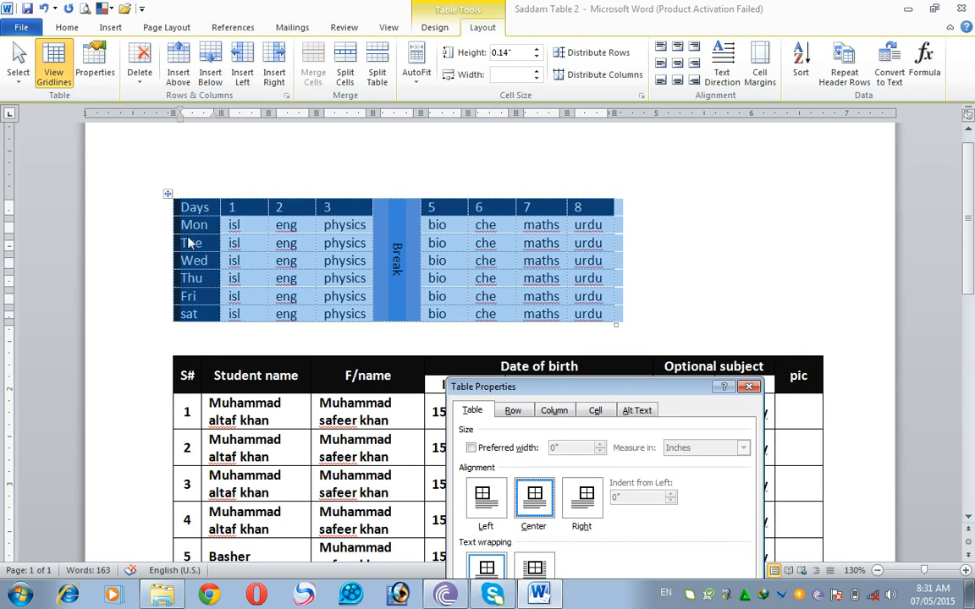
left_click(582, 498)
left_click_drag(615, 393, 630, 201)
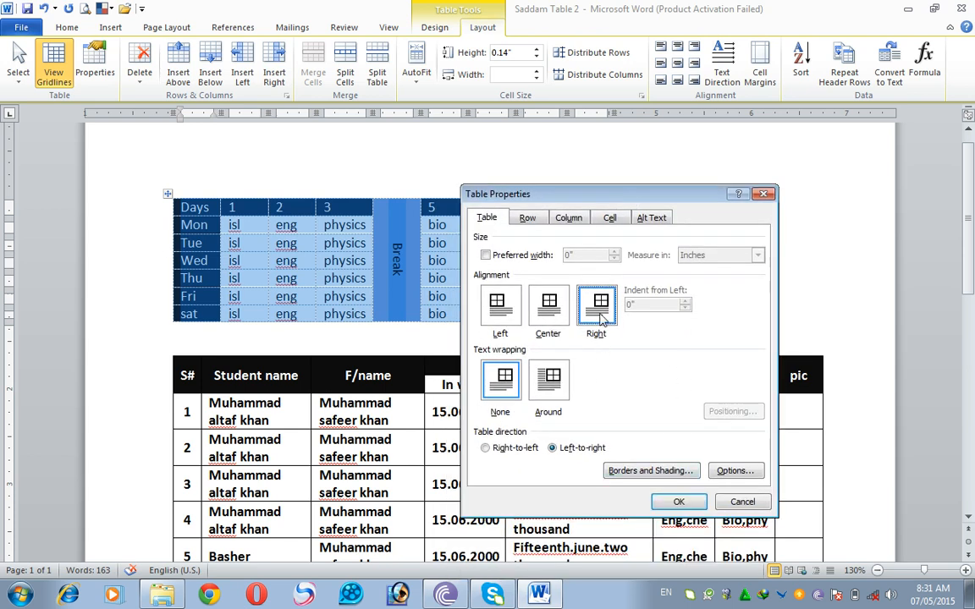
left_click(685, 503)
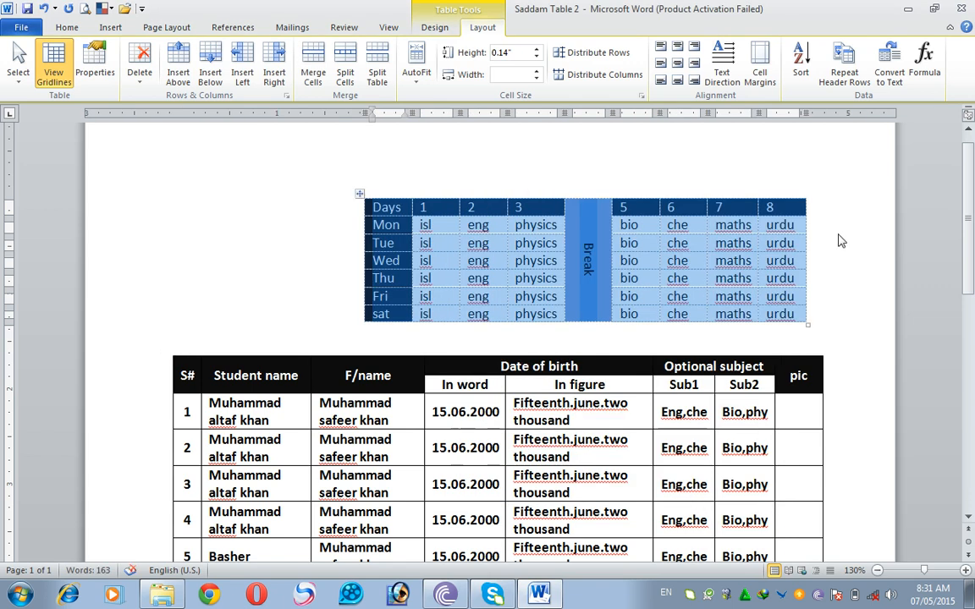
- Apply Center alignment to the timetable in its table properties
left_click(97, 64)
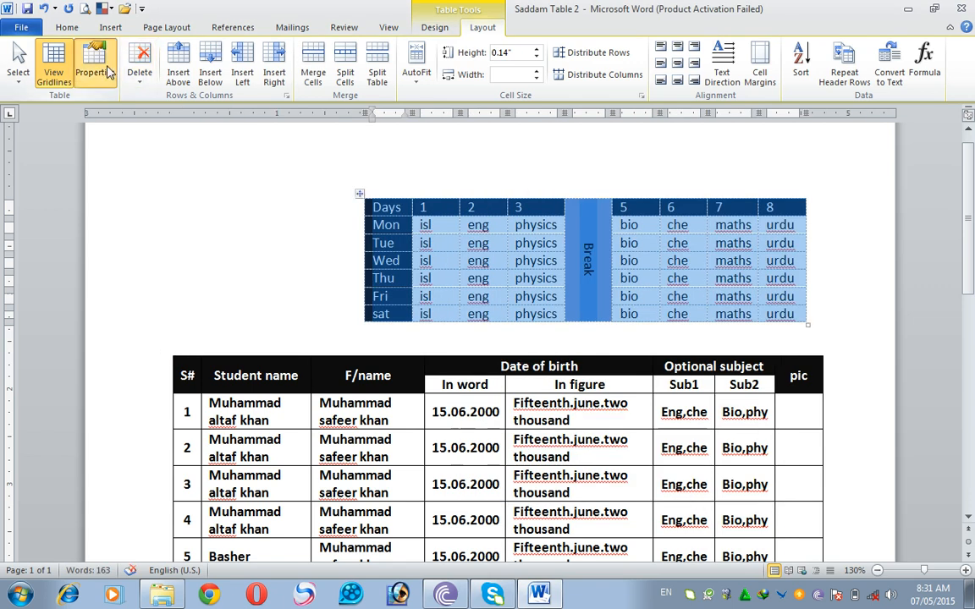
left_click(548, 305)
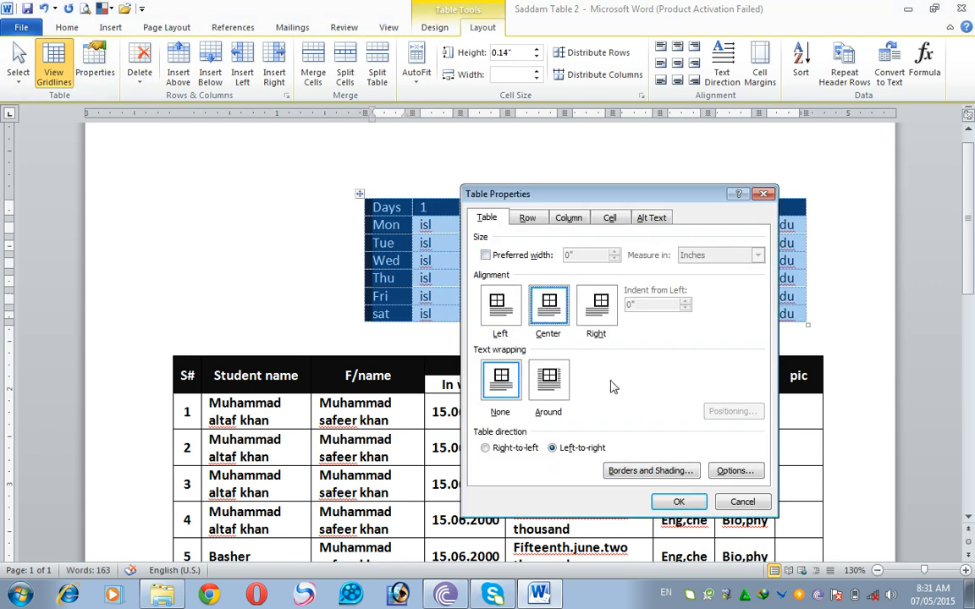
left_click(690, 501)
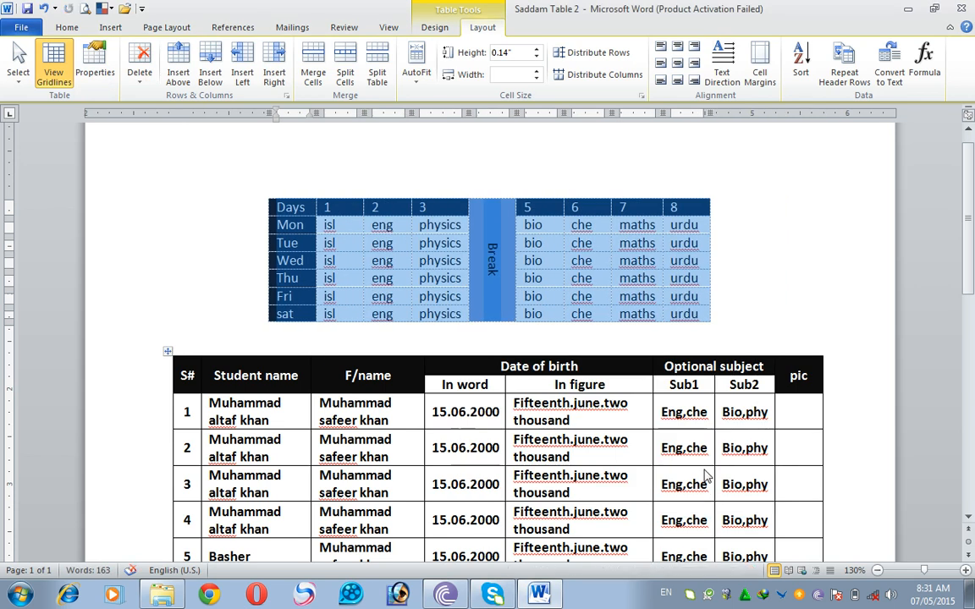
- Set the preferred width of the timetable's columns to 0.7" in the table properties
left_click(106, 75)
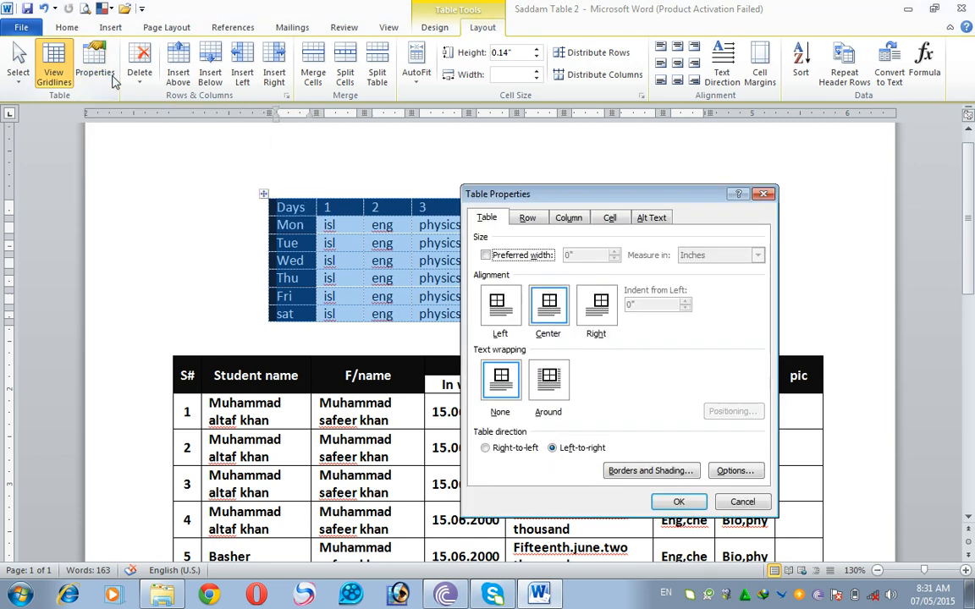
left_click(568, 217)
left_click(627, 264)
left_click(627, 264)
left_click(678, 502)
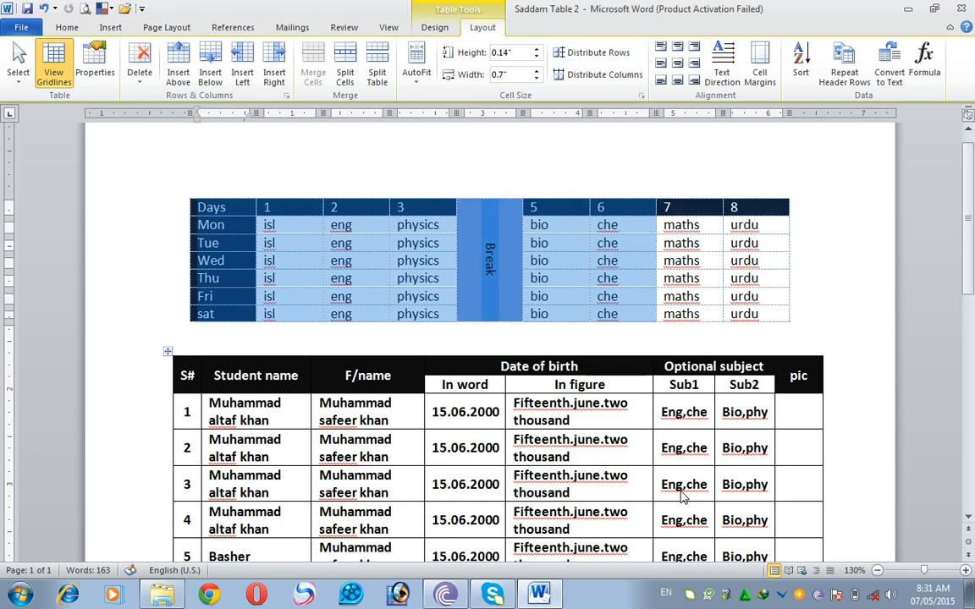
- Specify a row height of 0.4" for all the timetable's rows in the table properties and clear the selection
left_click(94, 61)
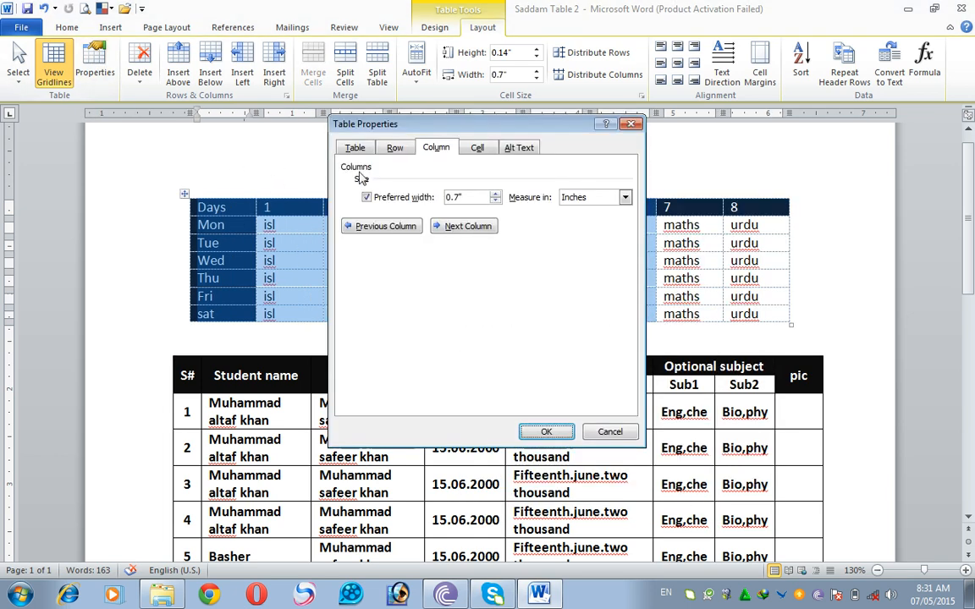
left_click(395, 149)
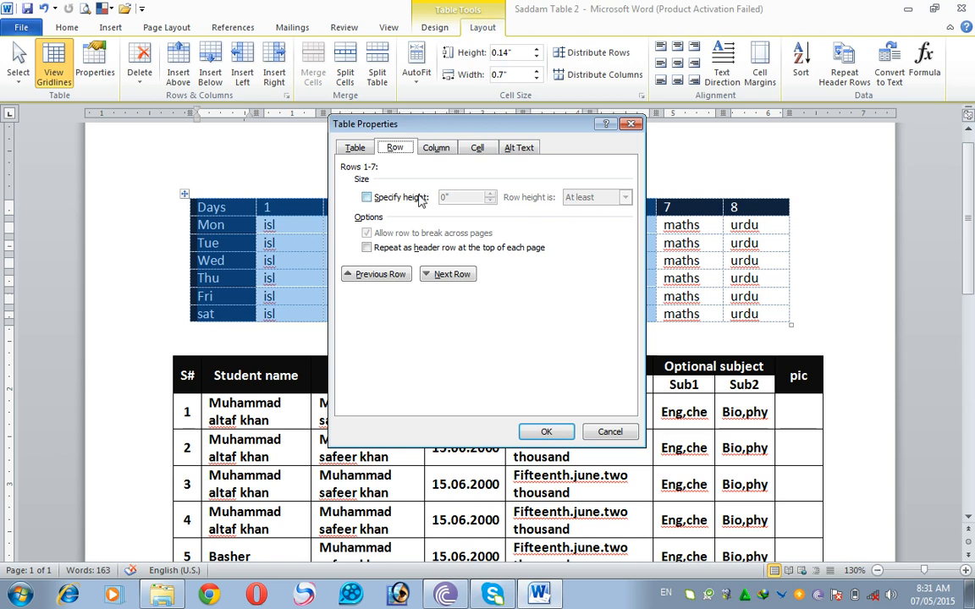
left_click(377, 197)
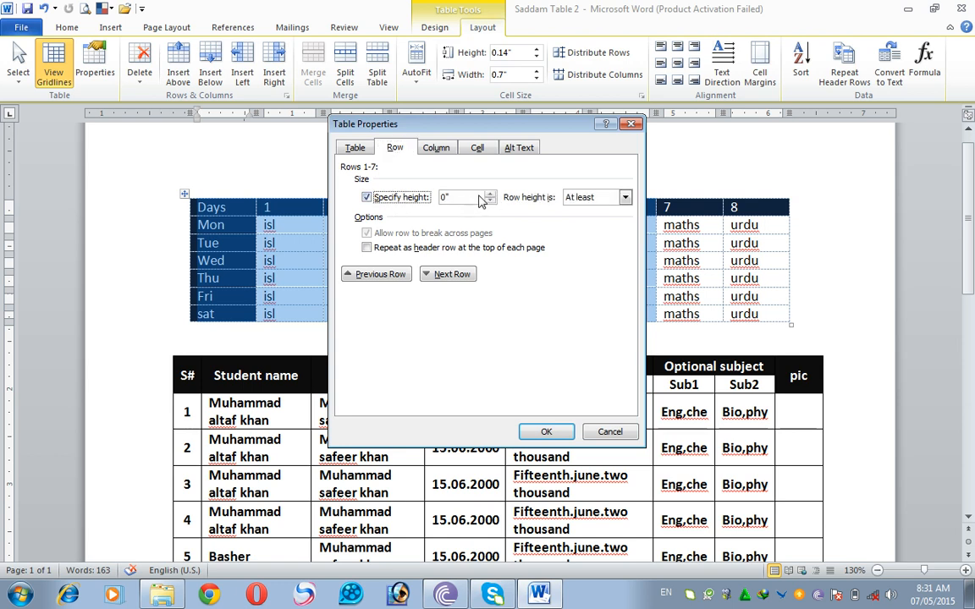
left_click(489, 194)
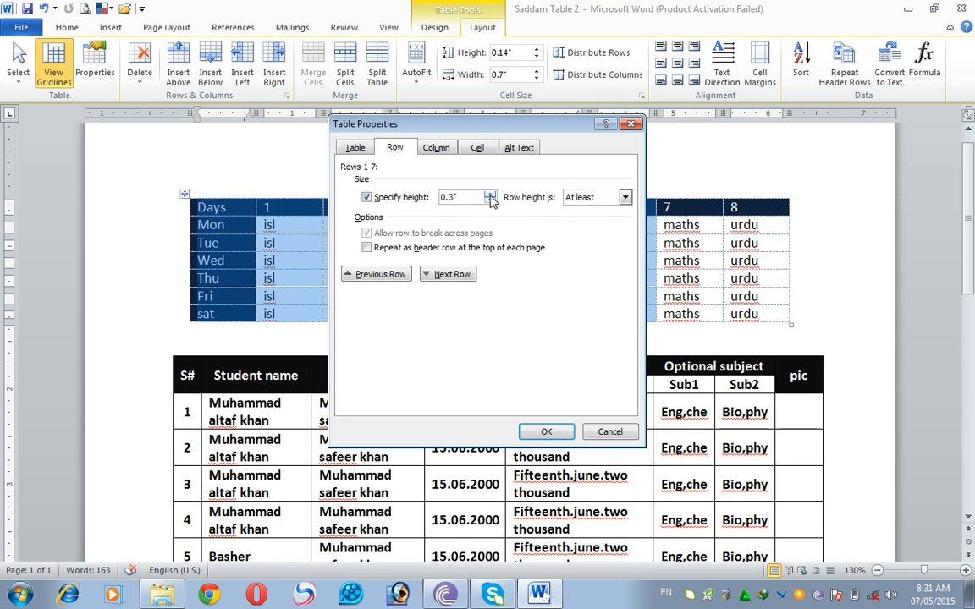
left_click(489, 194)
left_click(545, 432)
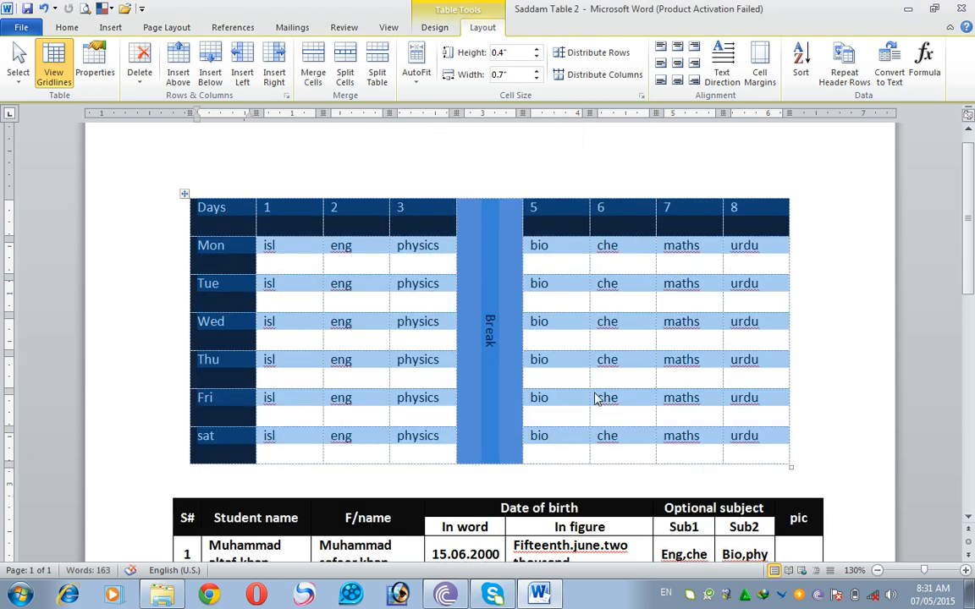
left_click(575, 330)
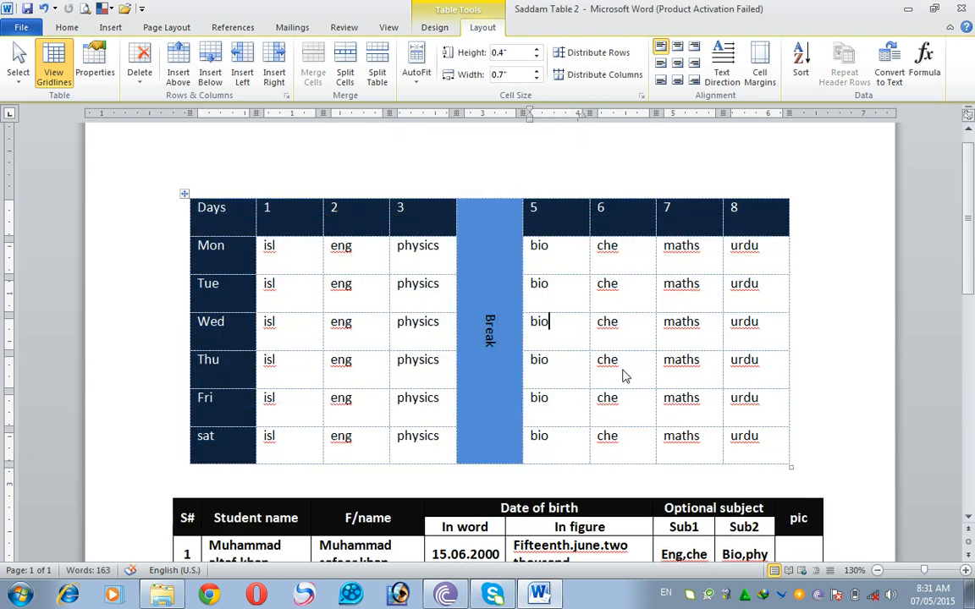
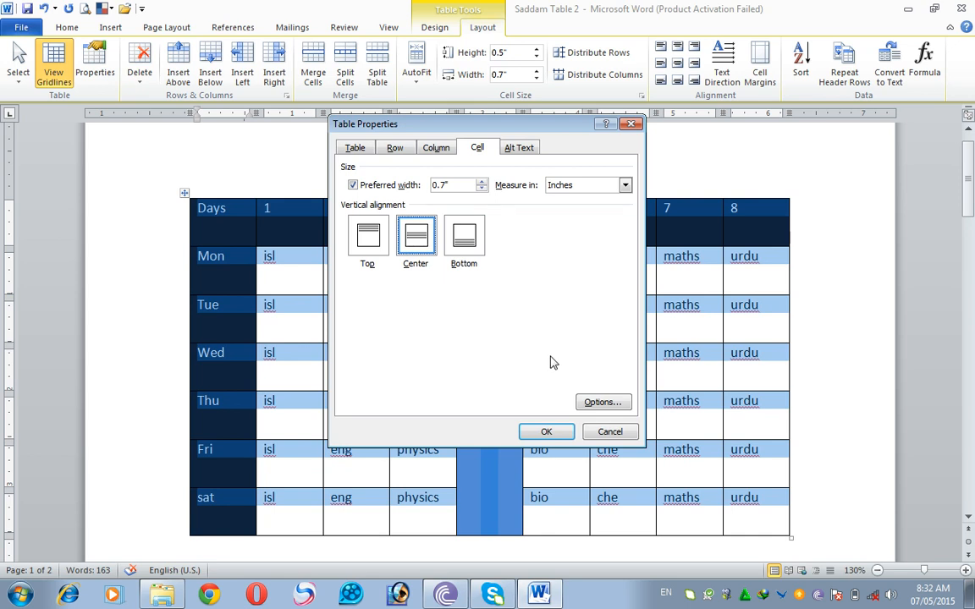
- Apply Center vertical alignment to the timetable's cells in the table properties and clear the selection
left_click(547, 433)
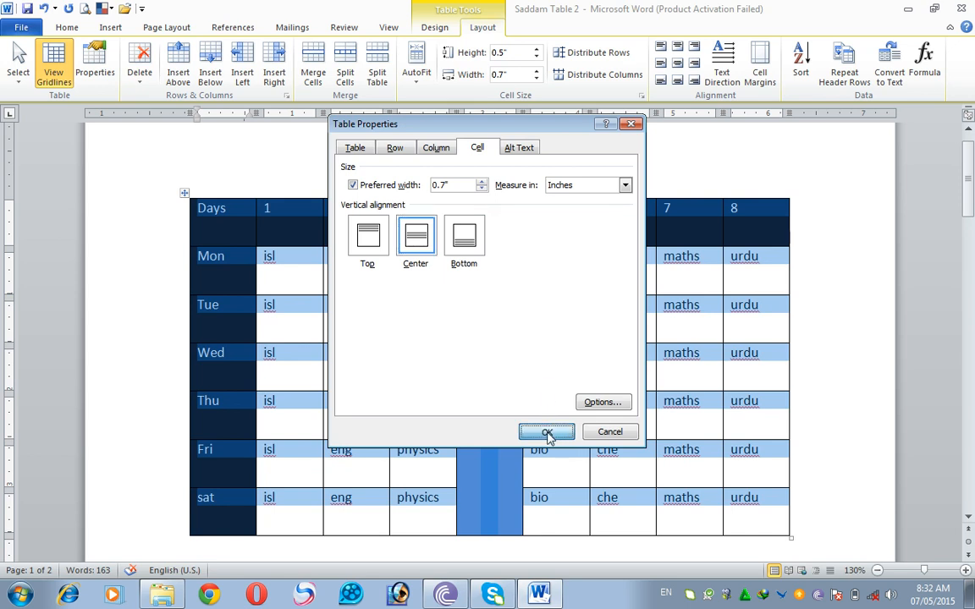
left_click(279, 270)
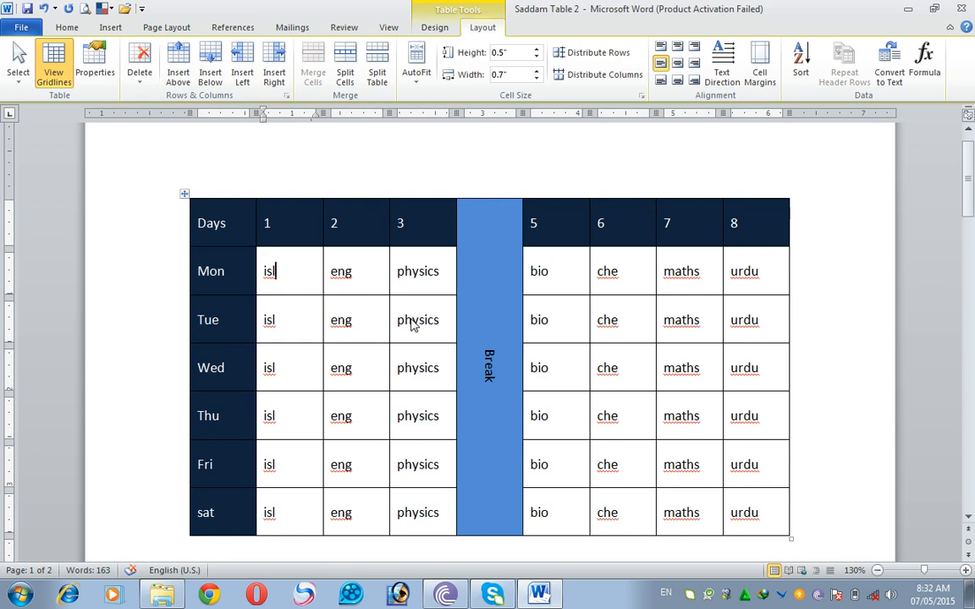
- Select the whole timetable, set its cells' vertical alignment to Bottom in the table properties, and clear the selection
left_click_drag(239, 223, 759, 501)
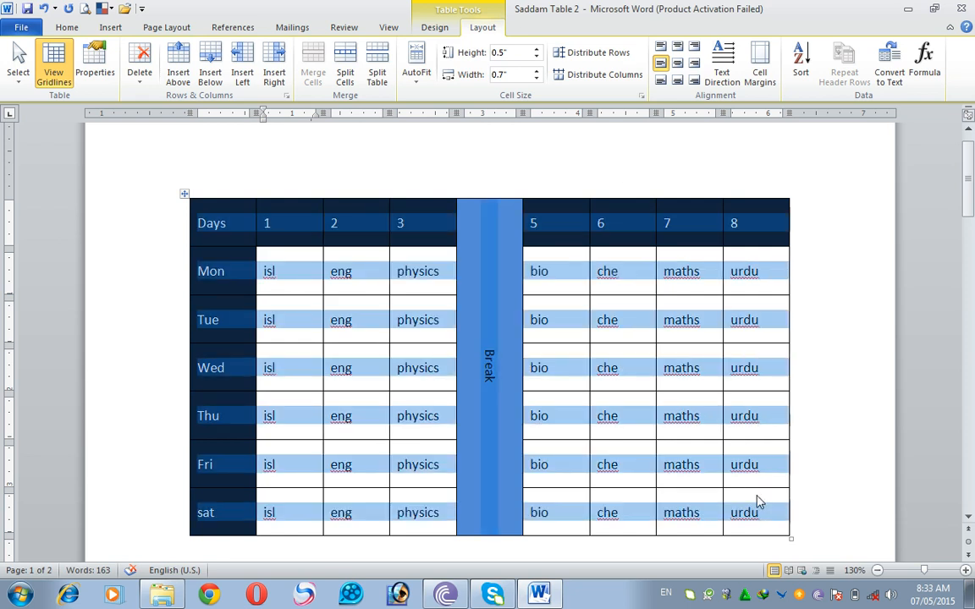
left_click(84, 78)
left_click(464, 239)
left_click(546, 433)
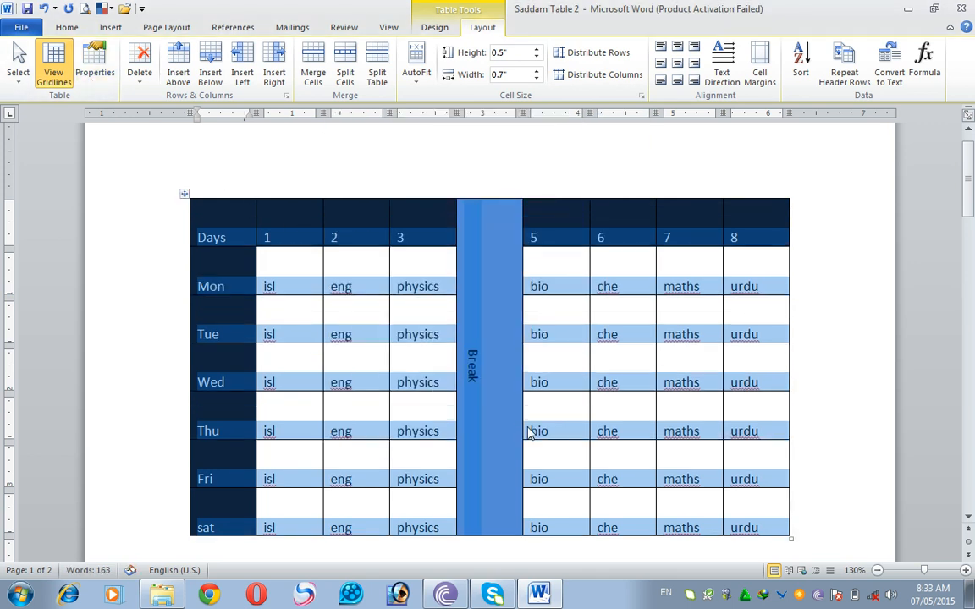
left_click(346, 324)
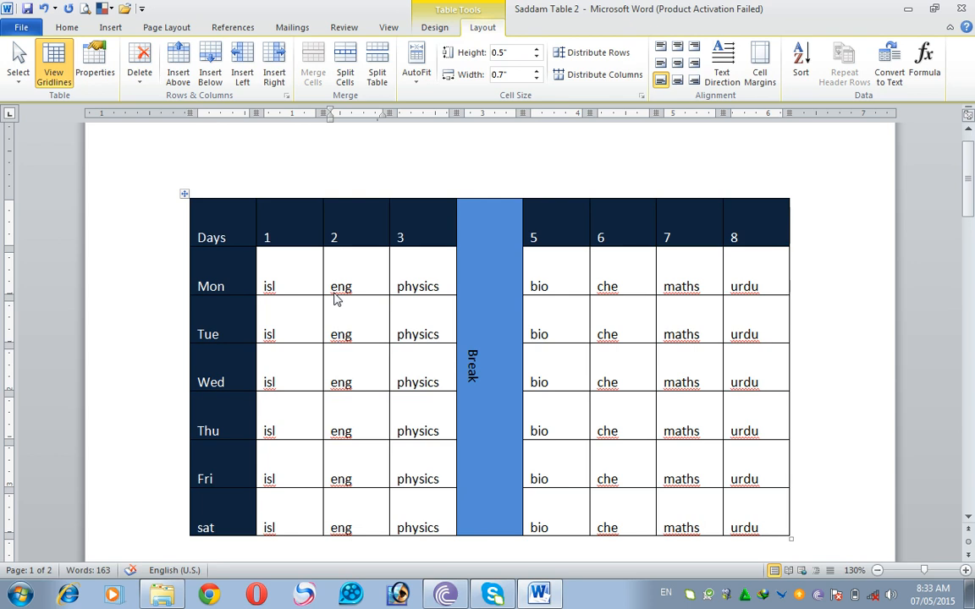
- Reselect the whole timetable and set its cells' vertical alignment back to Center in the table properties
left_click_drag(218, 216, 761, 521)
left_click(95, 68)
left_click(415, 238)
left_click(529, 428)
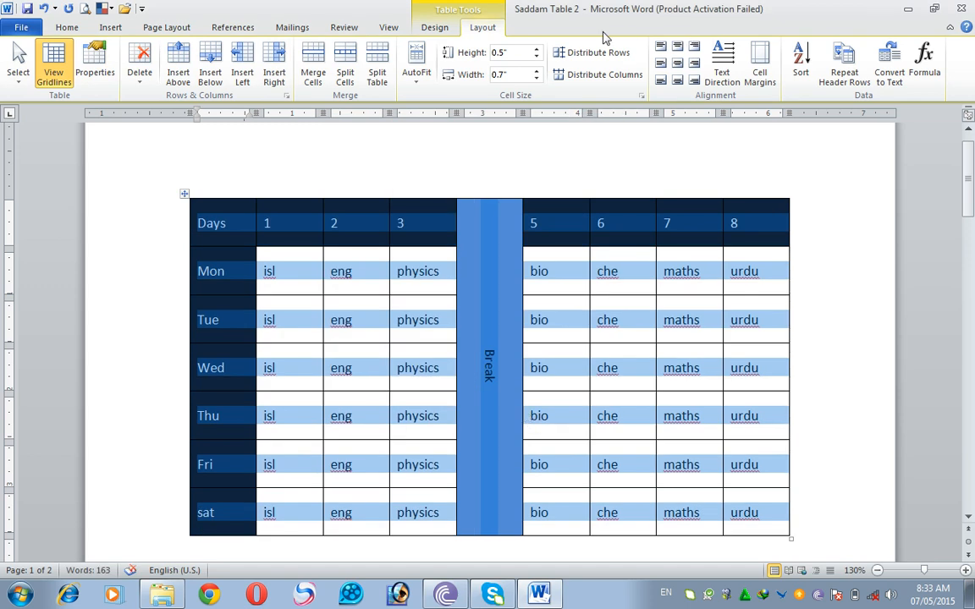
- Delete the rows with serial numbers 2 to 4 from the student table
scroll(624, 305, "down", 4)
scroll(568, 336, "down", 2)
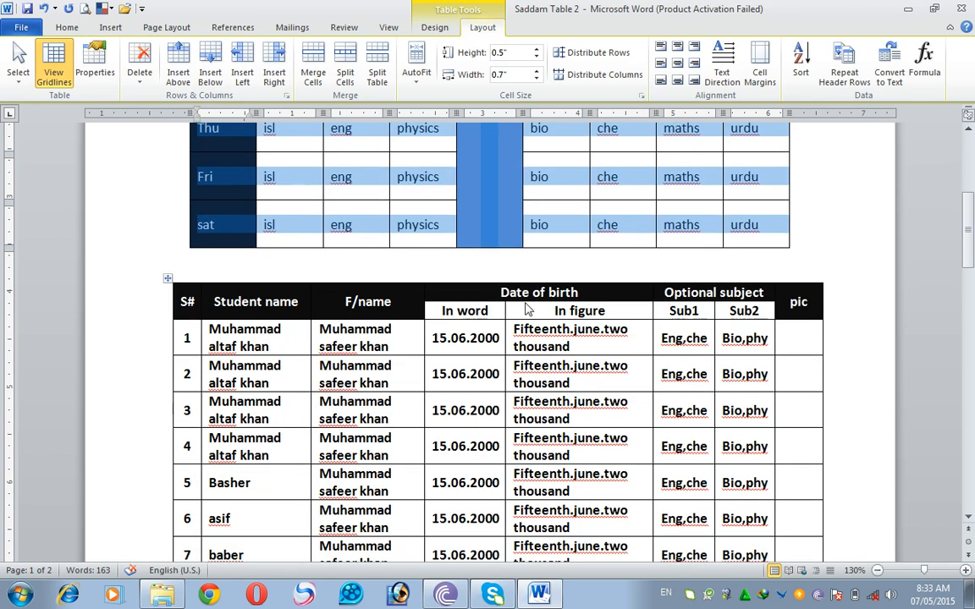
left_click(269, 368)
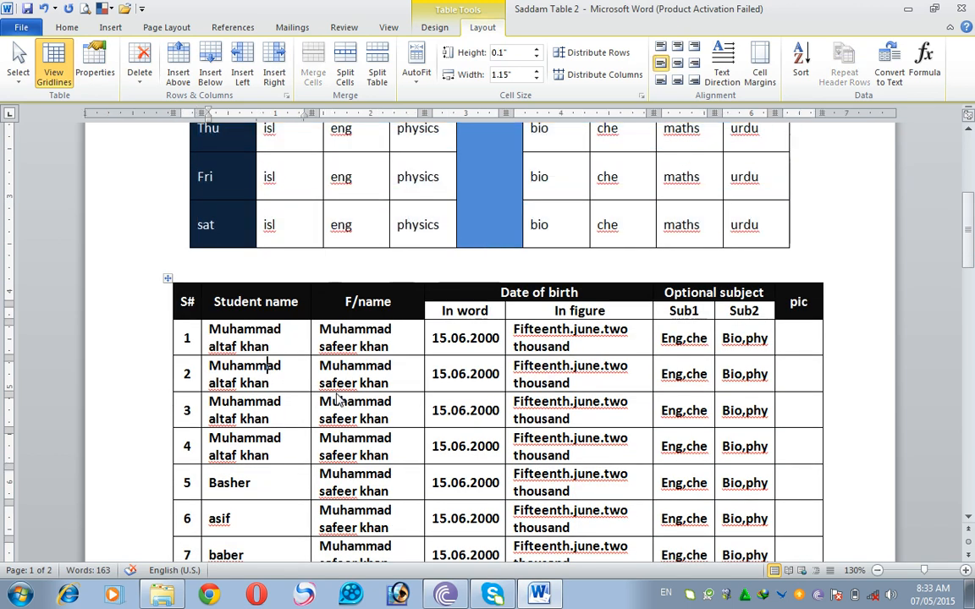
left_click(256, 494)
left_click_drag(252, 373, 261, 443)
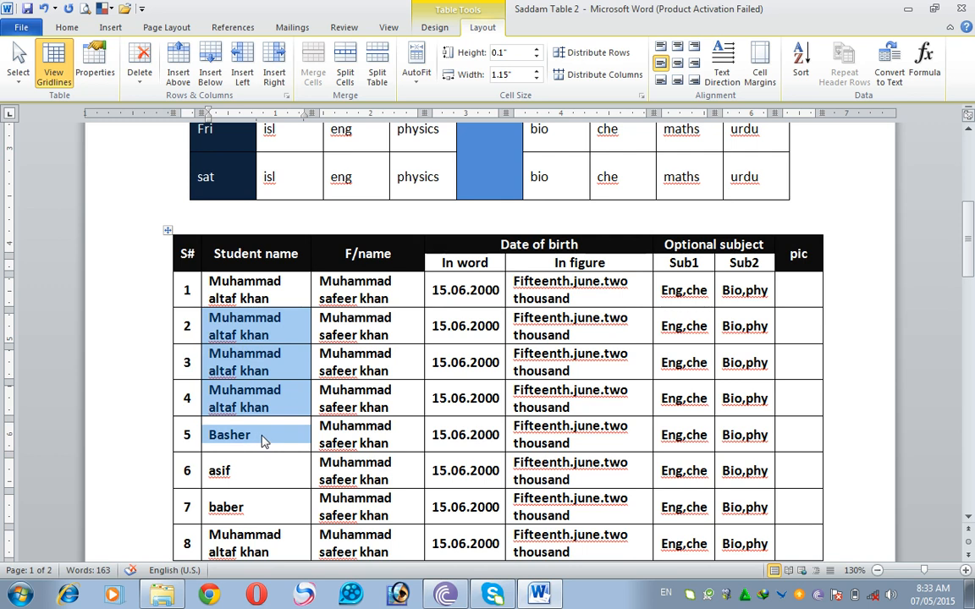
left_click_drag(262, 441, 262, 442)
left_click(230, 336)
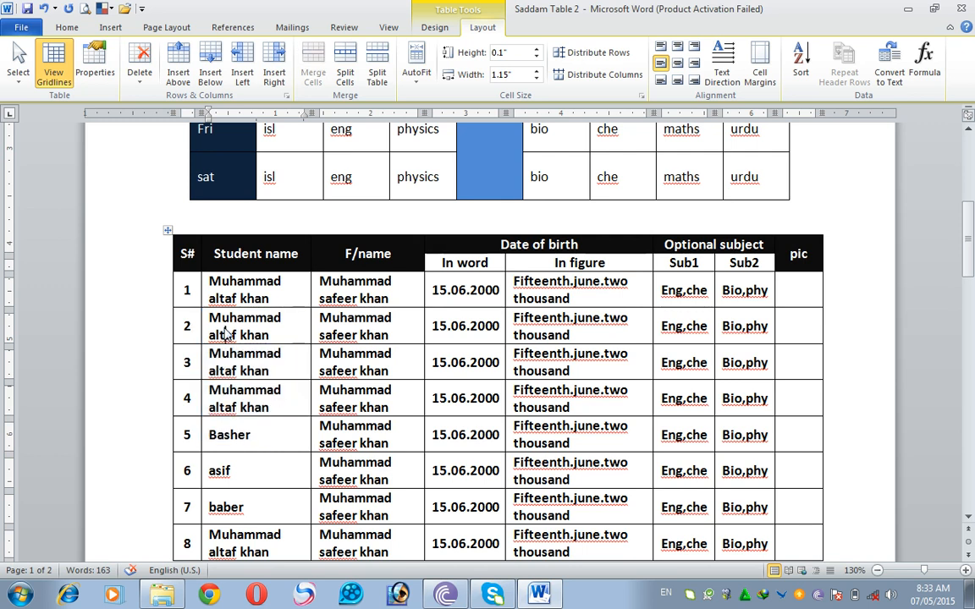
left_click_drag(228, 335, 227, 405)
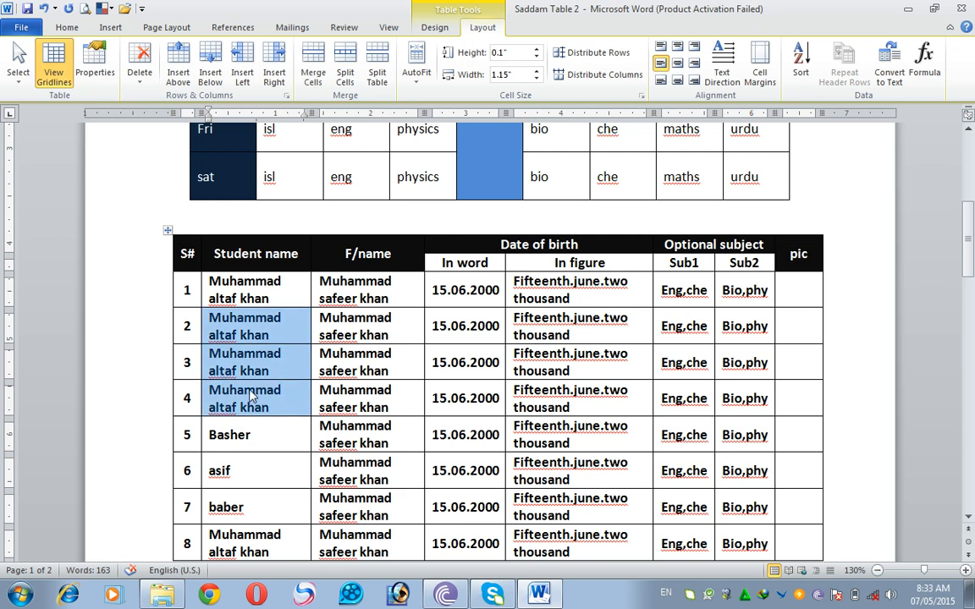
left_click(140, 80)
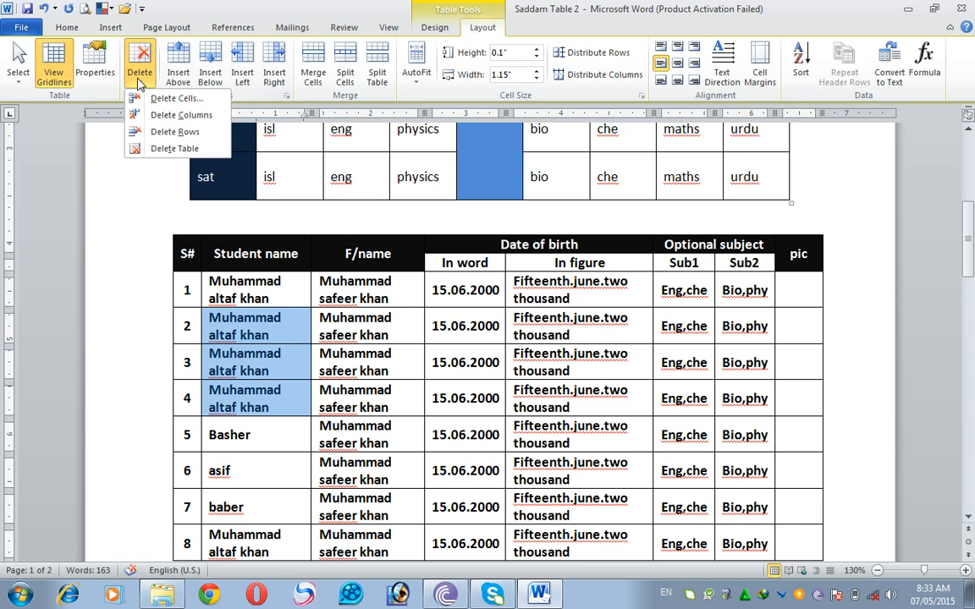
left_click(169, 131)
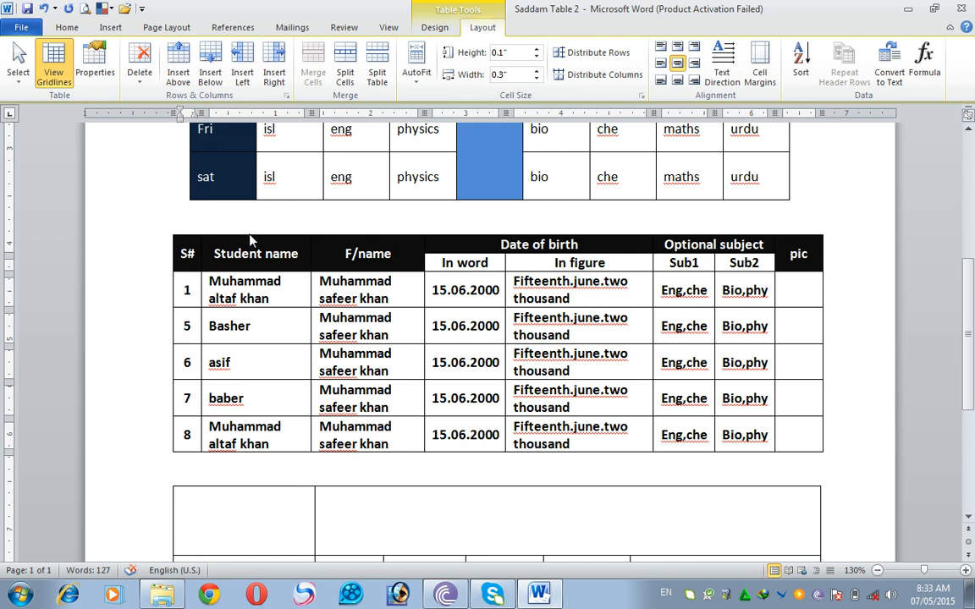
- Delete the row with serial number 7 from the student table
left_click(256, 407)
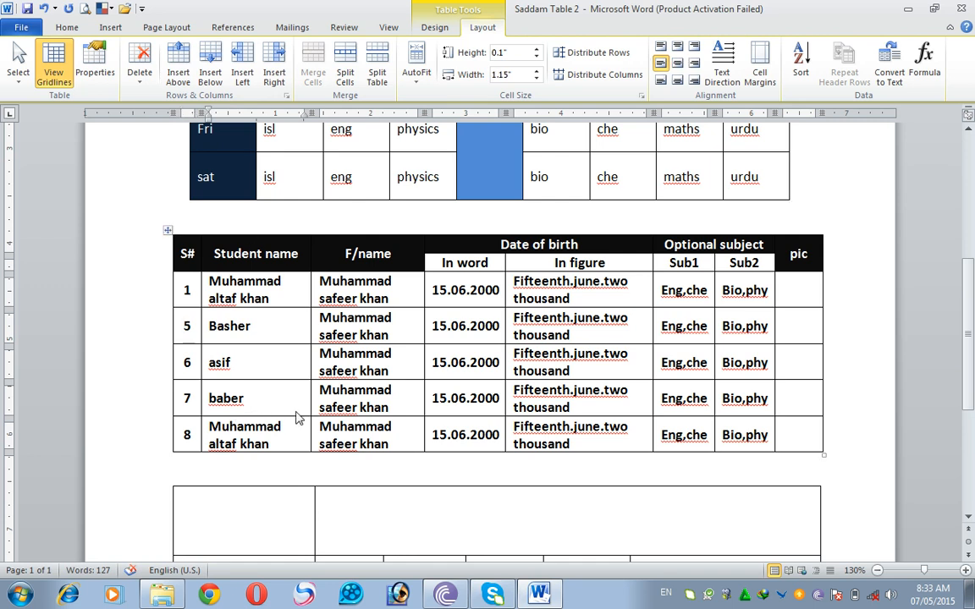
left_click(137, 84)
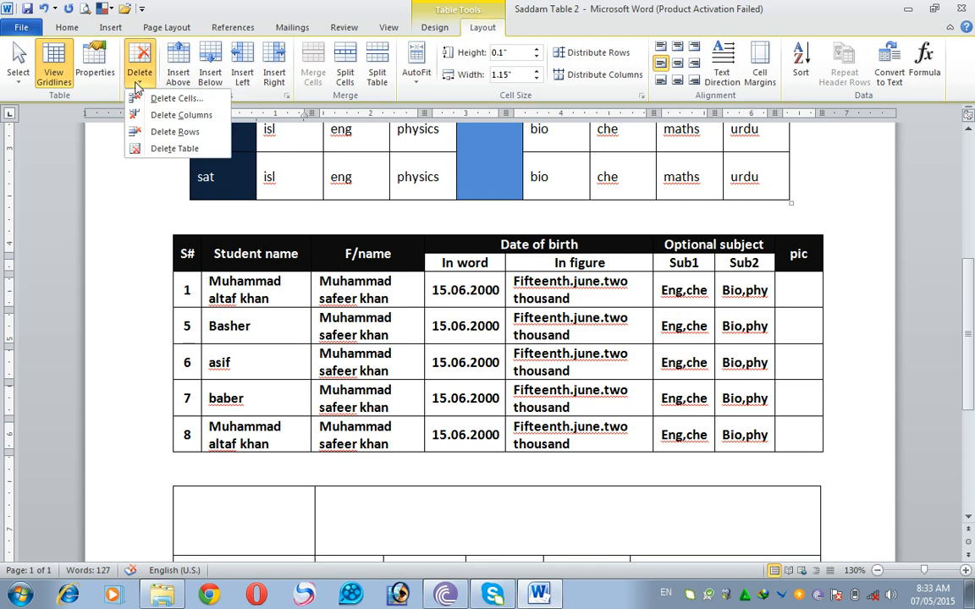
left_click(158, 133)
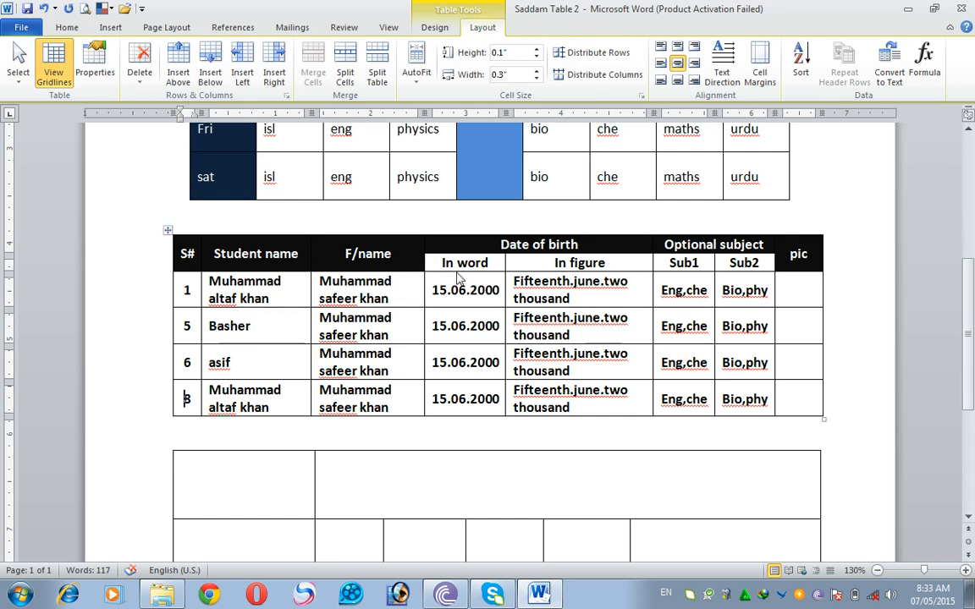
- Delete the "In figure" column from the student table
left_click(535, 270)
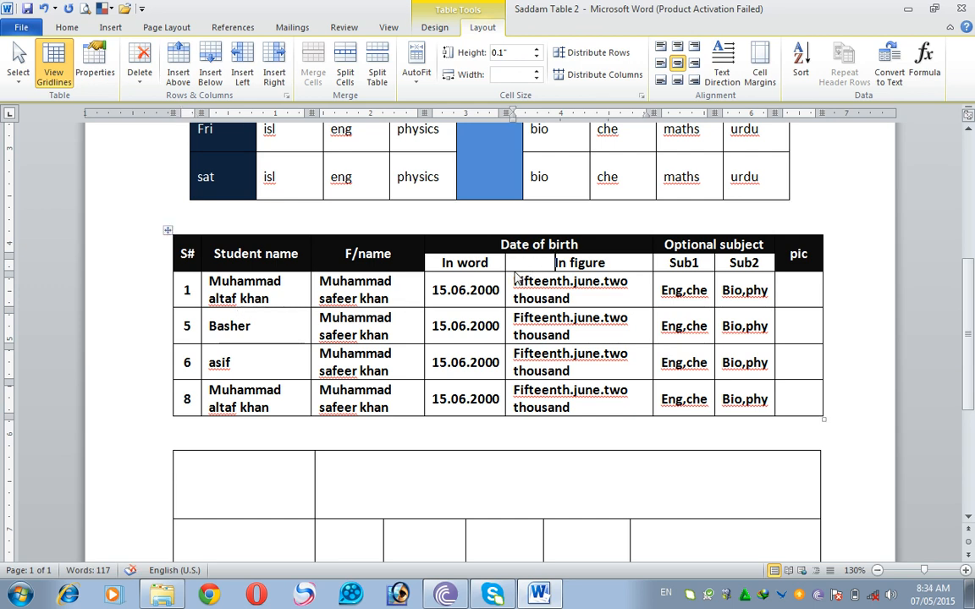
left_click(136, 85)
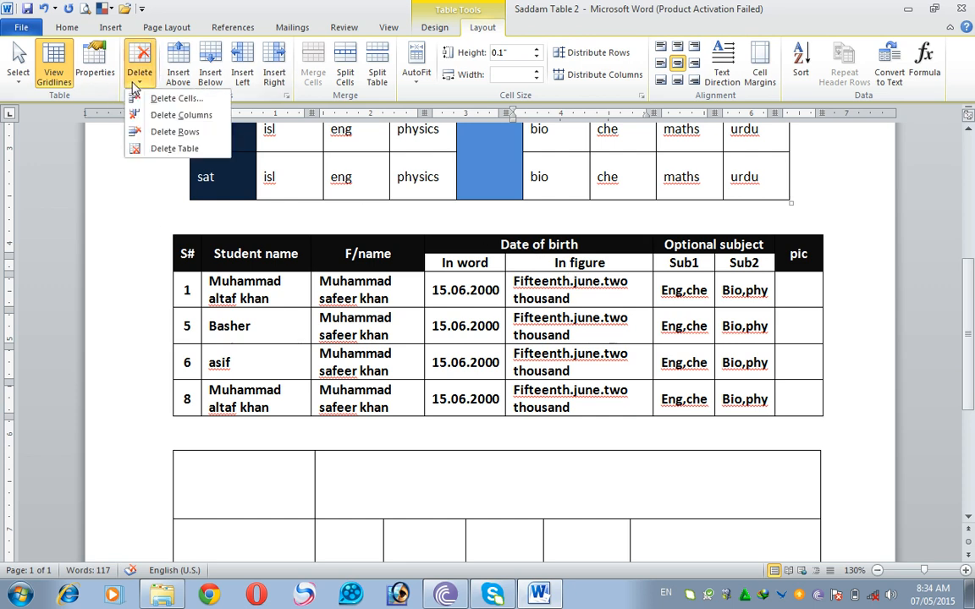
left_click(167, 121)
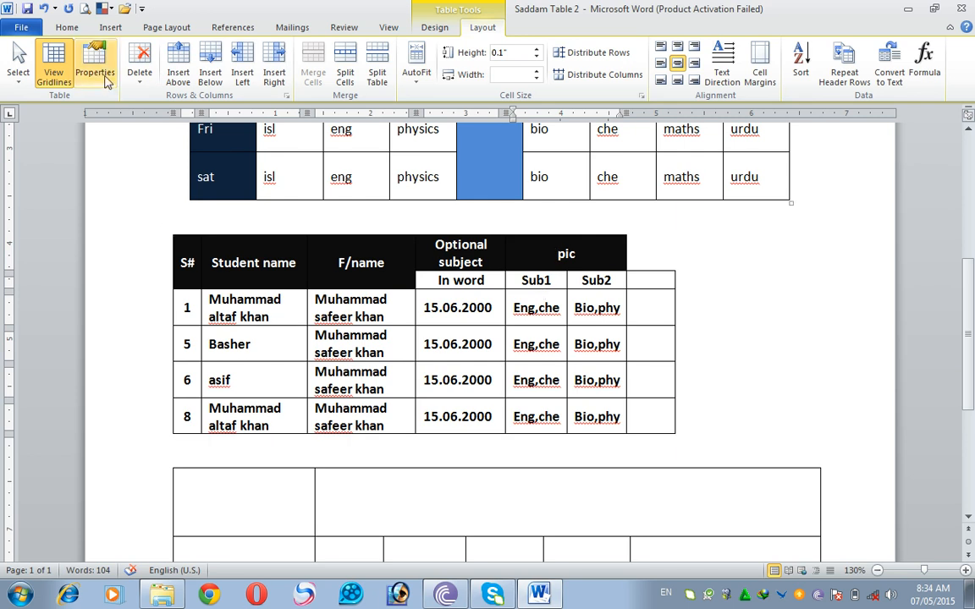
- Undo the student table's column and row deletions, and redo only the deletion of rows 2 to 4
left_click(44, 10)
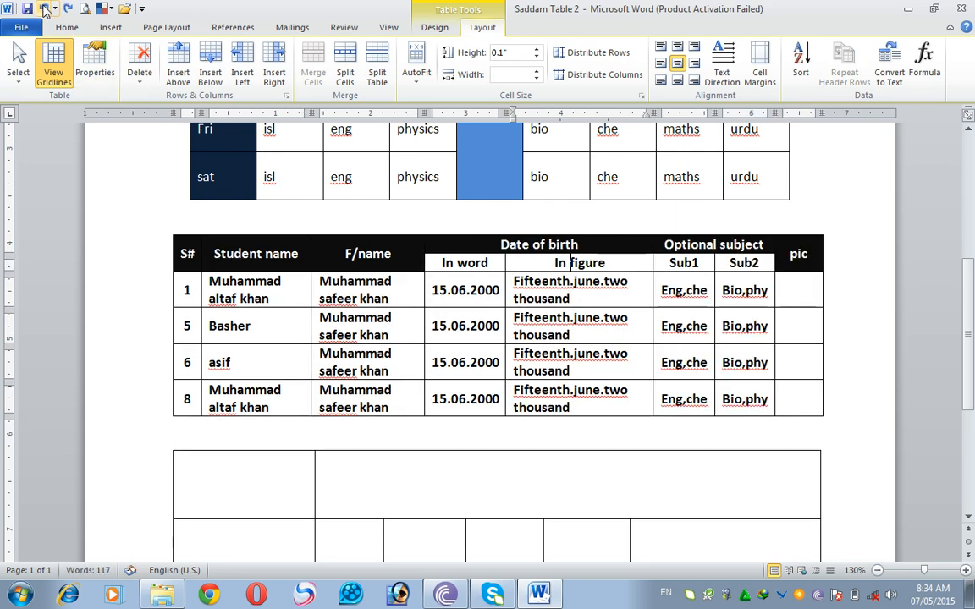
left_click(44, 11)
left_click(44, 11)
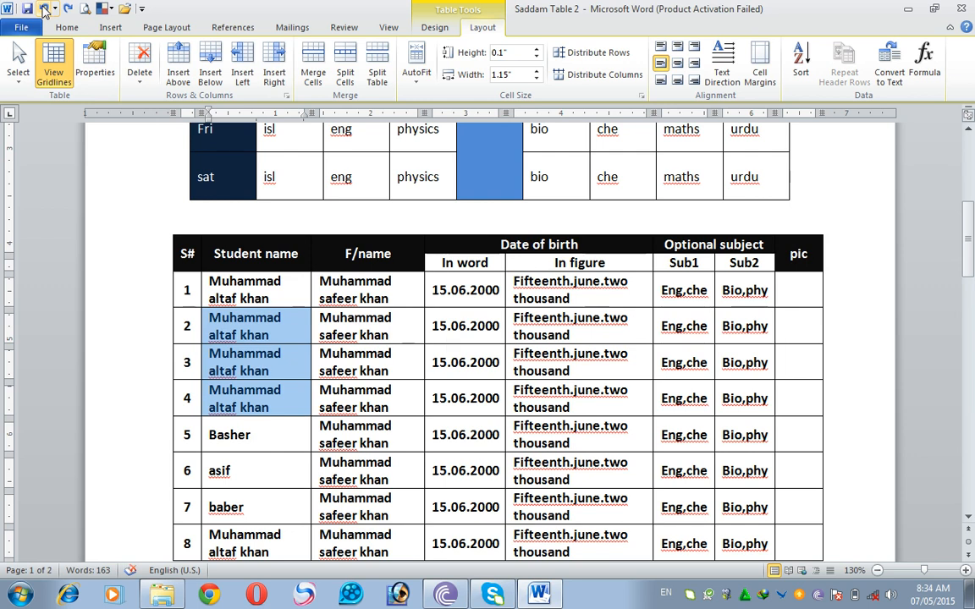
left_click(67, 8)
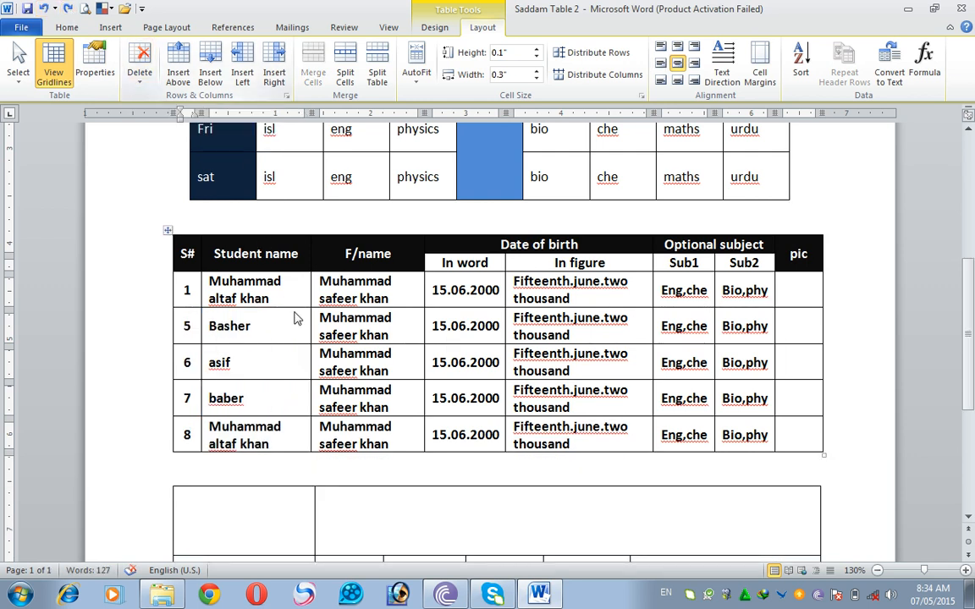
- Delete the timetable's Mon row using Delete Cells with the "Delete entire row" option, and undo the deletion
scroll(358, 407, "up", 5)
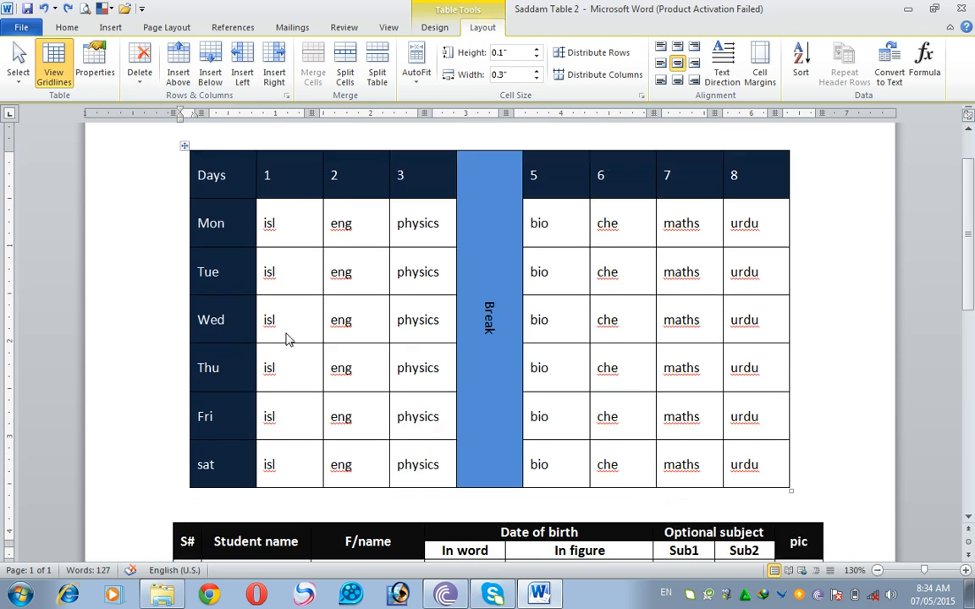
left_click(272, 230)
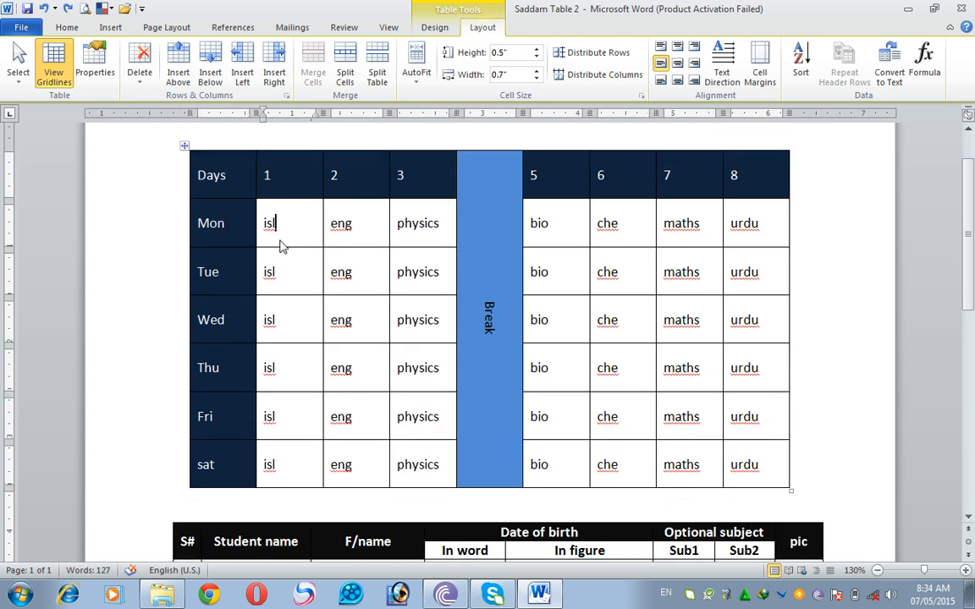
right_click(274, 233)
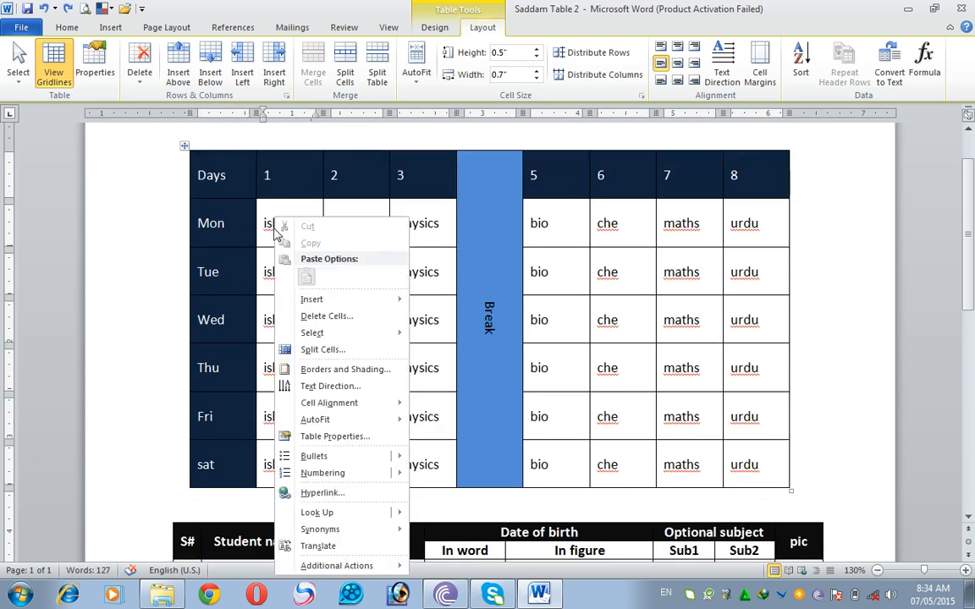
left_click(332, 319)
left_click(471, 285)
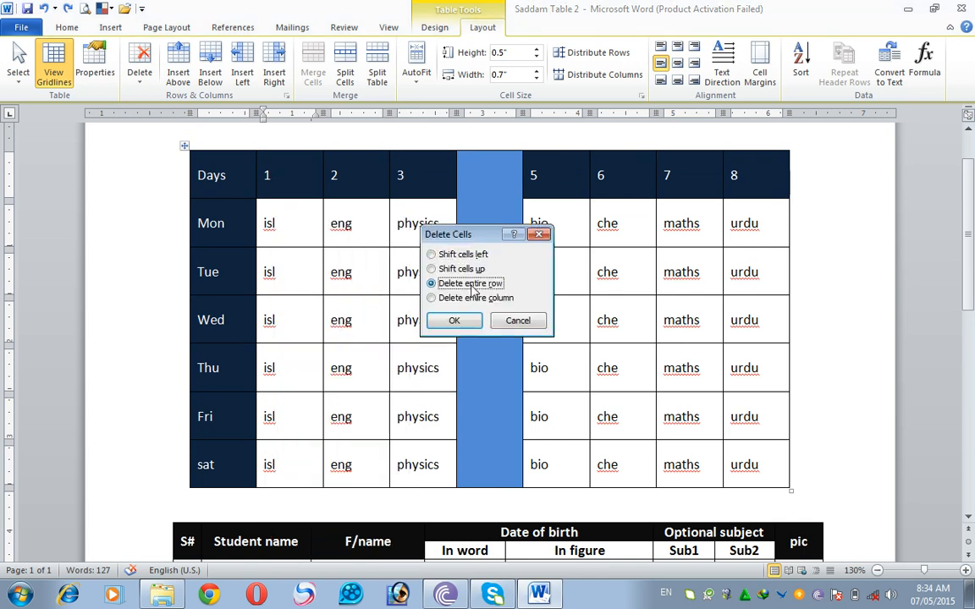
left_click(456, 322)
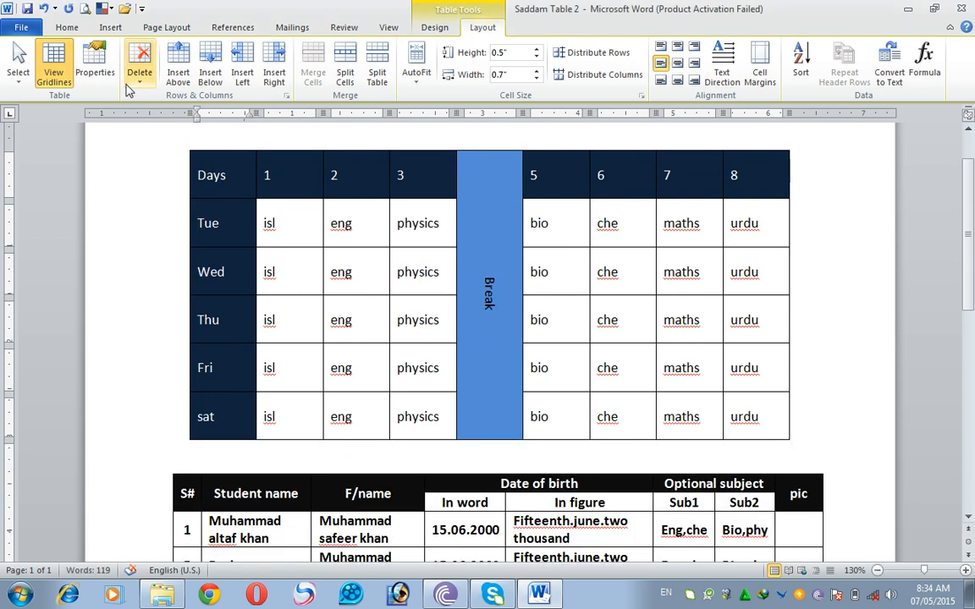
left_click(43, 9)
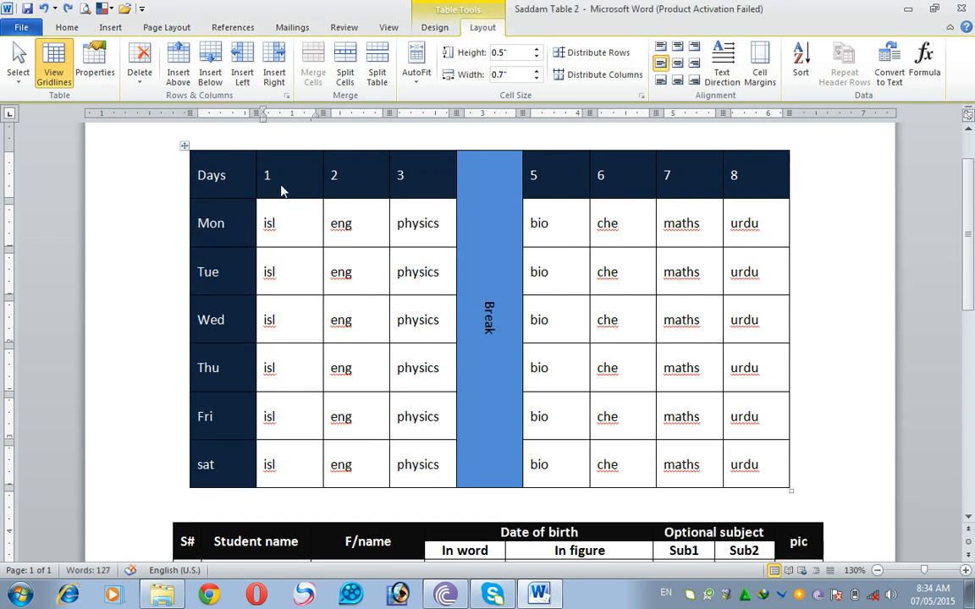
- Delete the timetable's Days column using Delete Cells with the "Delete entire column" option, and undo the deletion
right_click(209, 178)
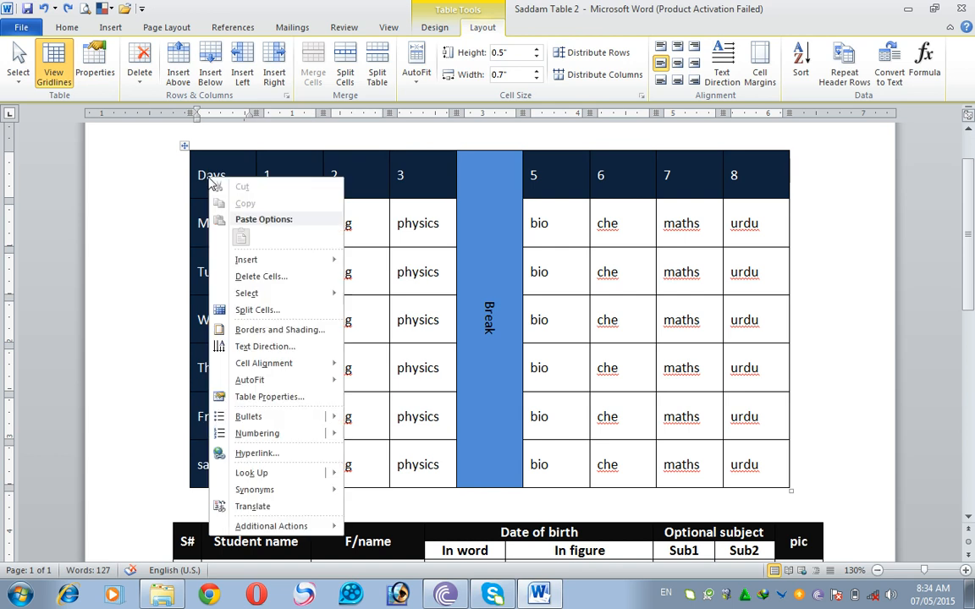
mouse_move(248, 296)
left_click(256, 277)
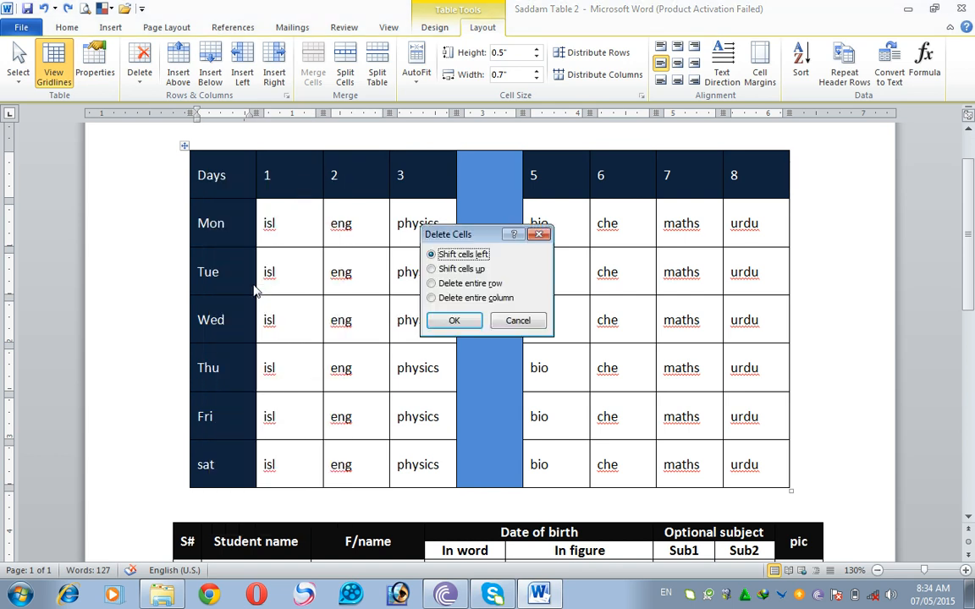
left_click(433, 299)
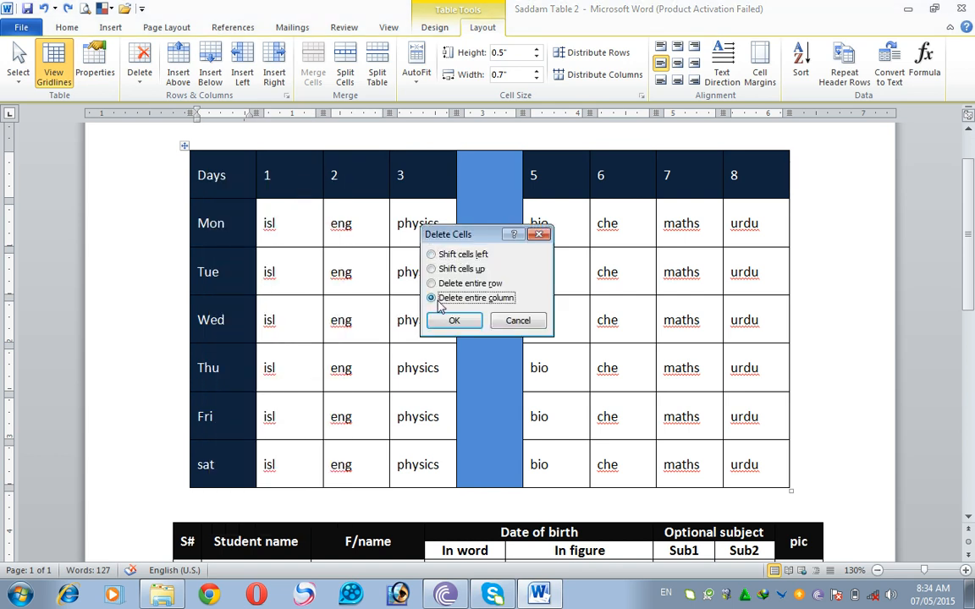
left_click(448, 320)
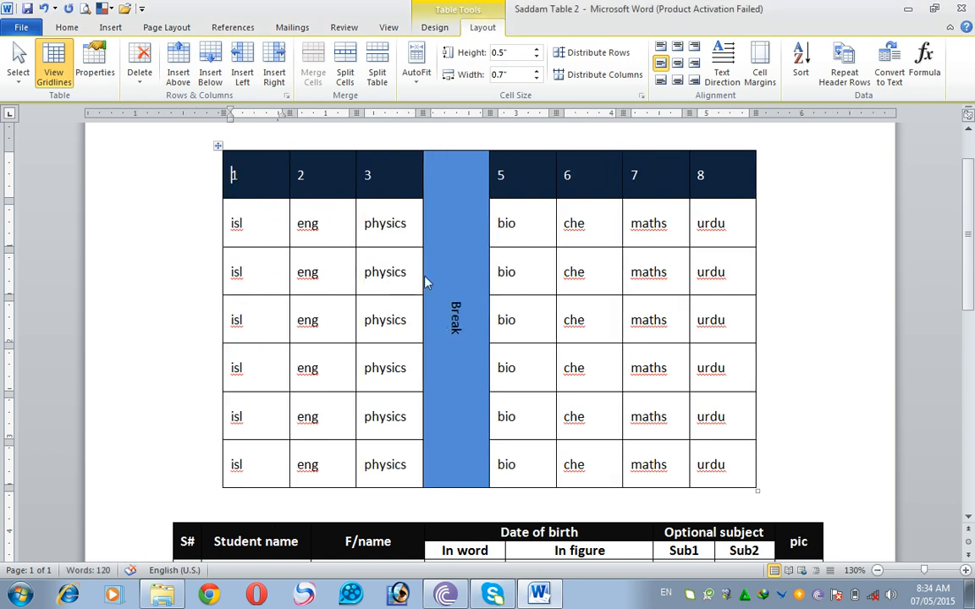
left_click(43, 9)
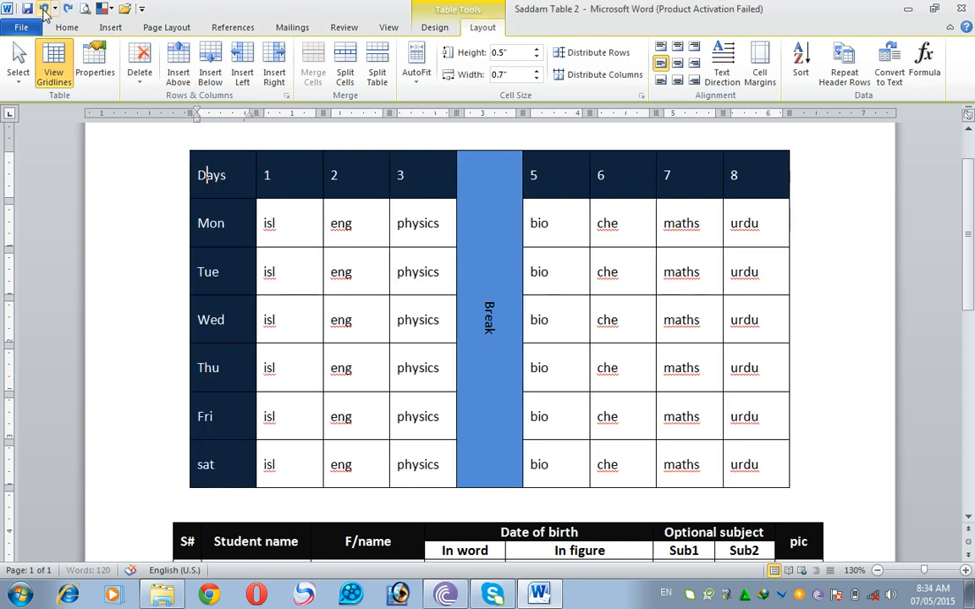
- Insert a blank row above the S# 1 row of the student table, and undo the insertion
left_click(272, 223)
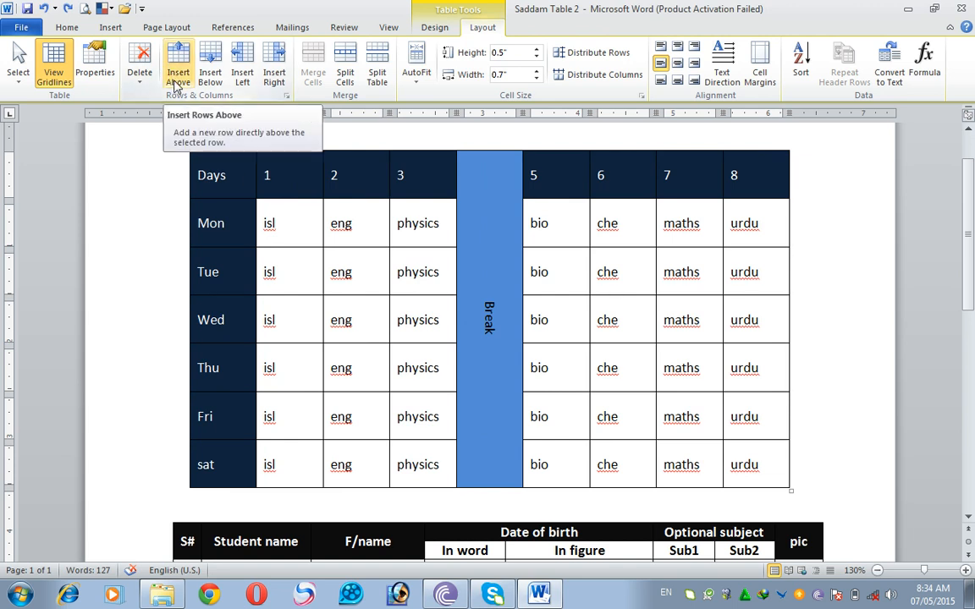
scroll(300, 347, "down", 7)
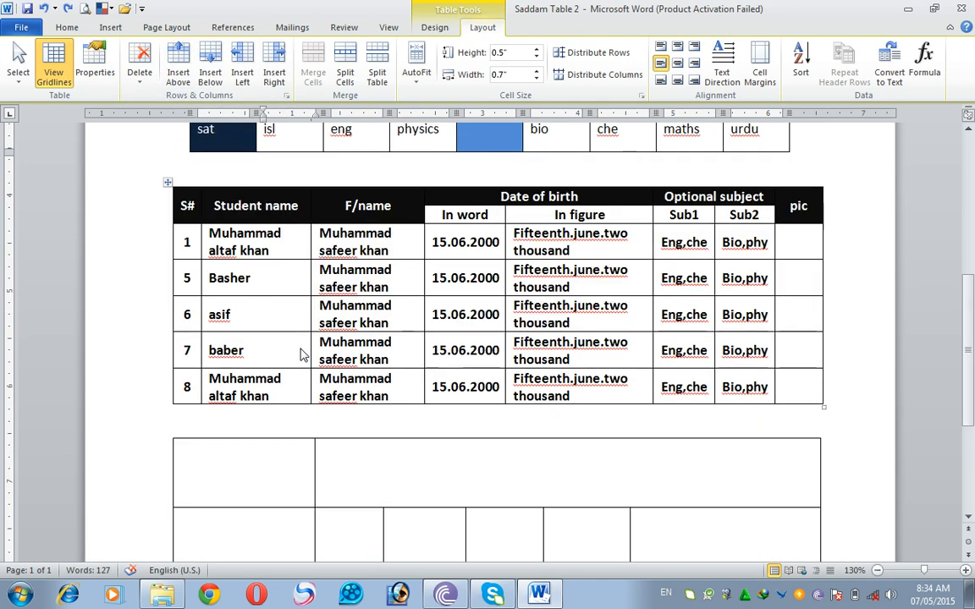
left_click(268, 251)
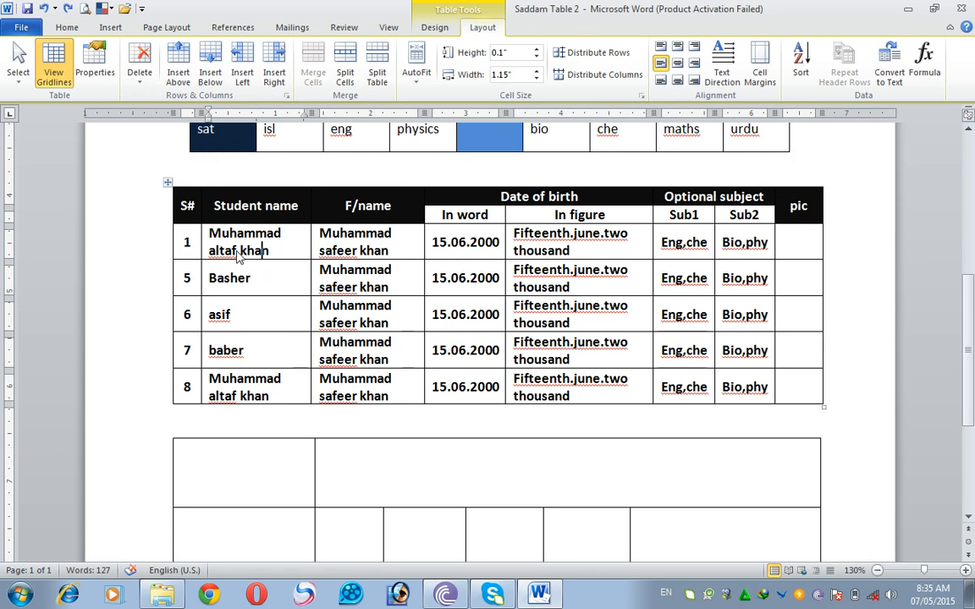
left_click(192, 243)
left_click(240, 242)
left_click(276, 253)
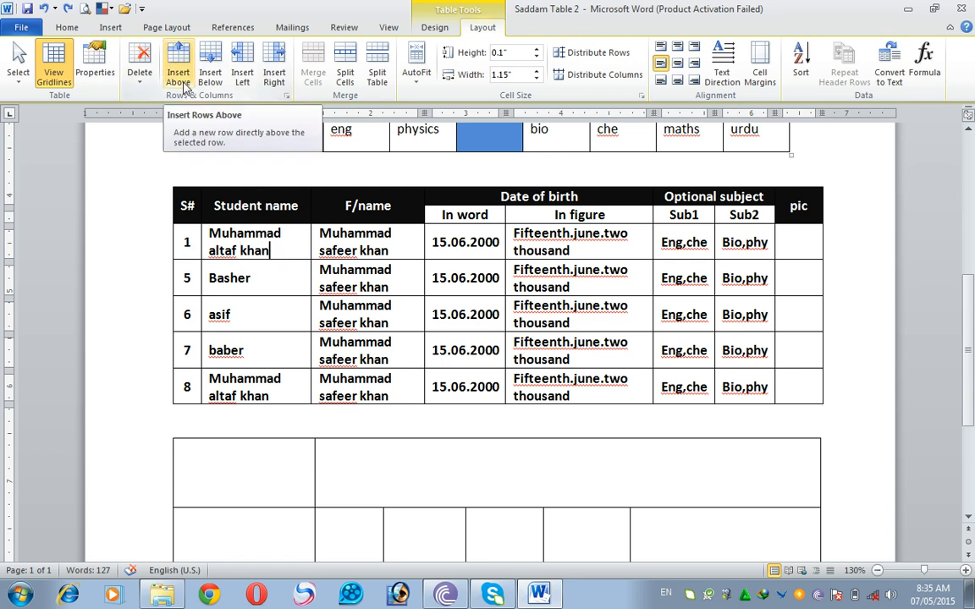
left_click(179, 77)
left_click(262, 237)
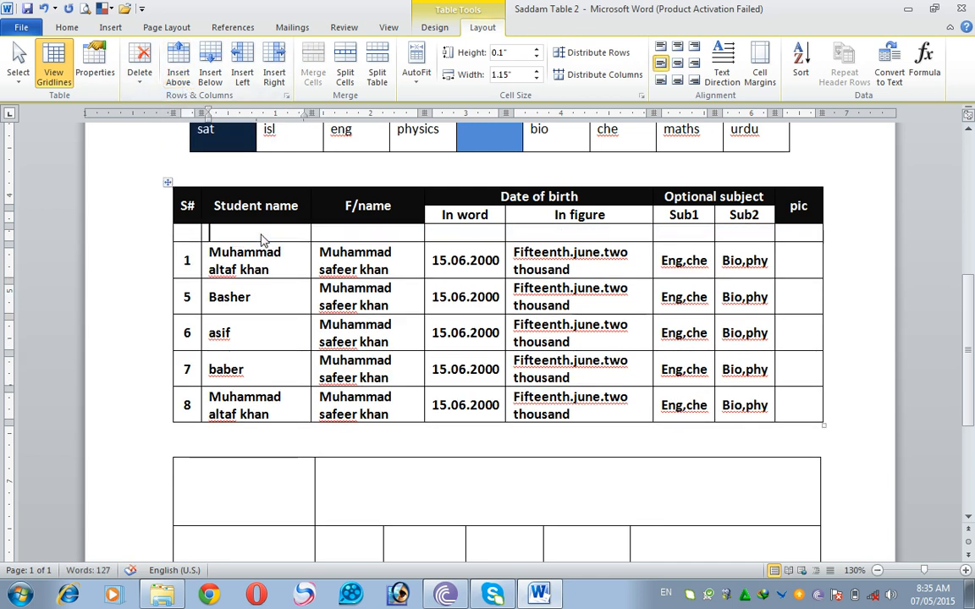
left_click(43, 9)
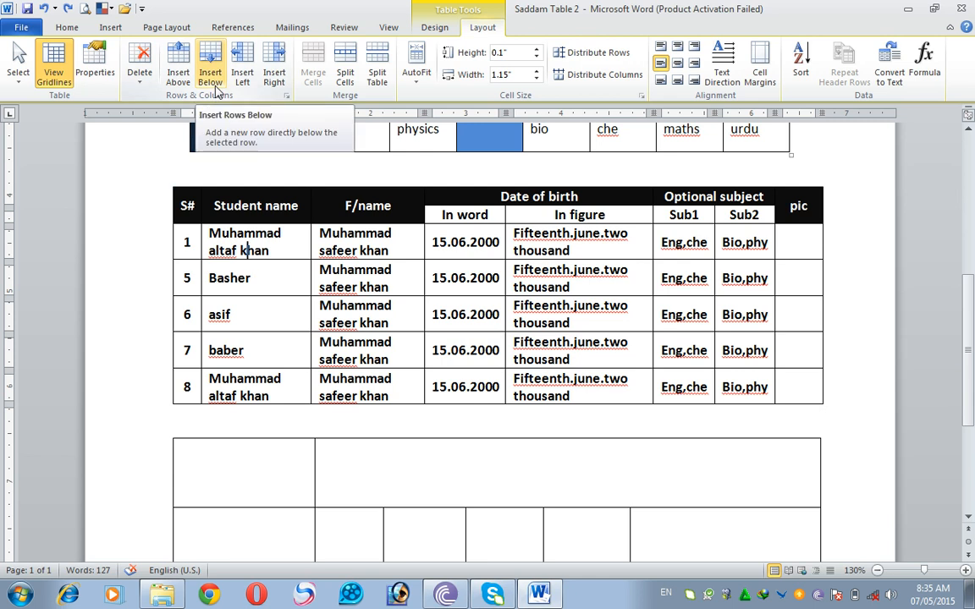
- Insert a blank row below the S# 1 row of the student table twice, undoing each insertion
left_click(211, 76)
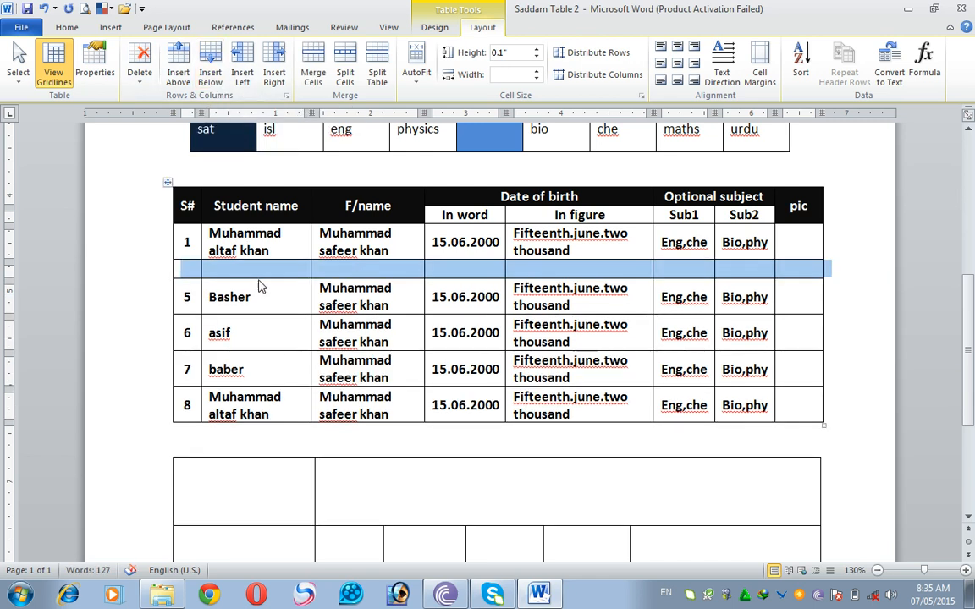
key("ctrl+z")
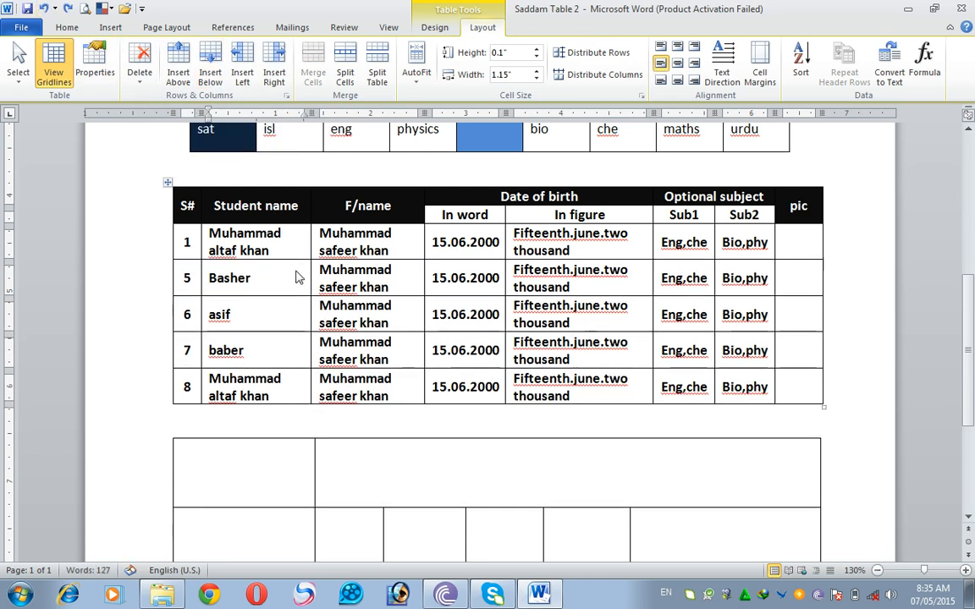
right_click(289, 250)
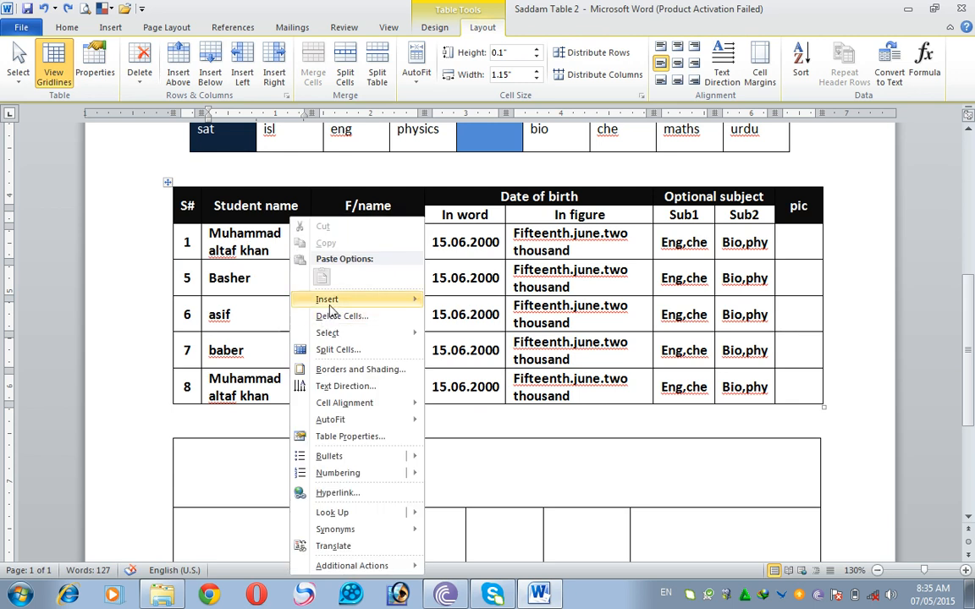
mouse_move(421, 301)
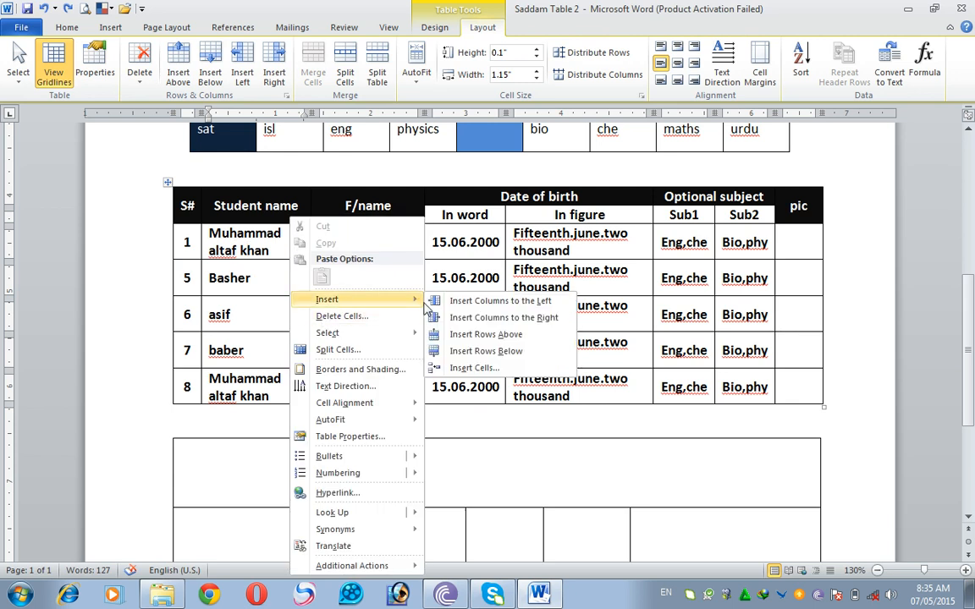
left_click(497, 352)
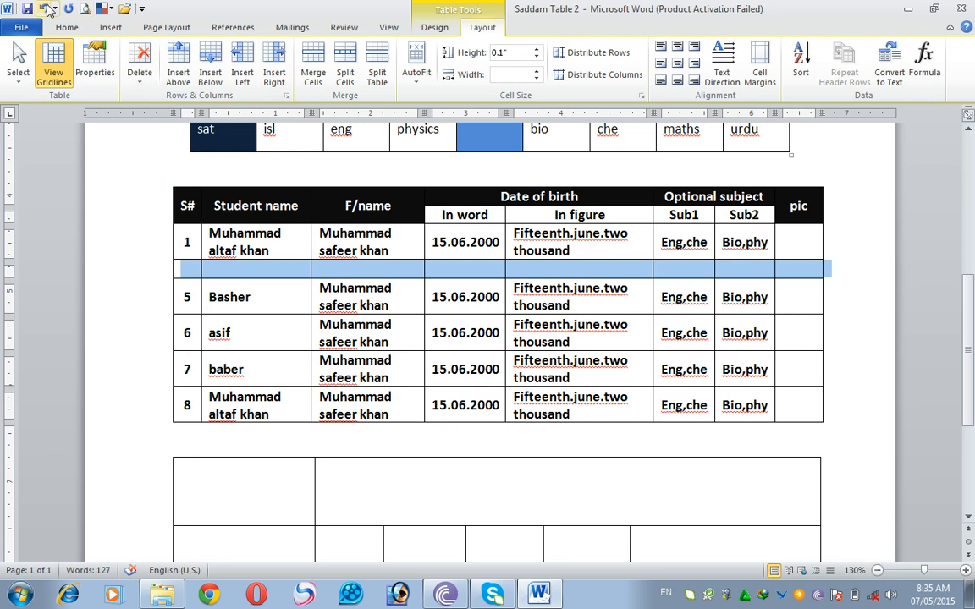
left_click(43, 8)
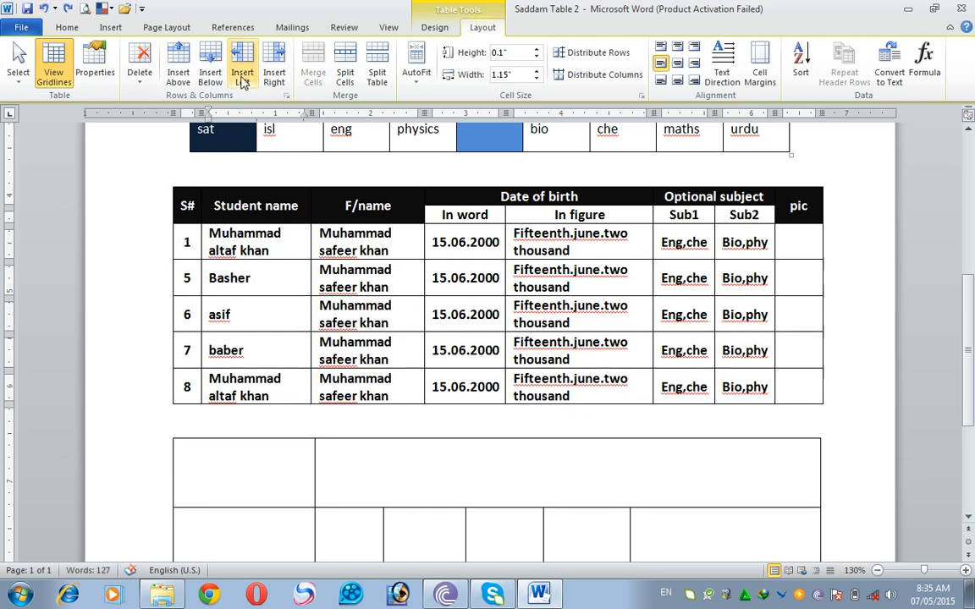
- Replace the student table's S# column with a blank column to the left of Student name, and undo both changes
left_click(188, 203)
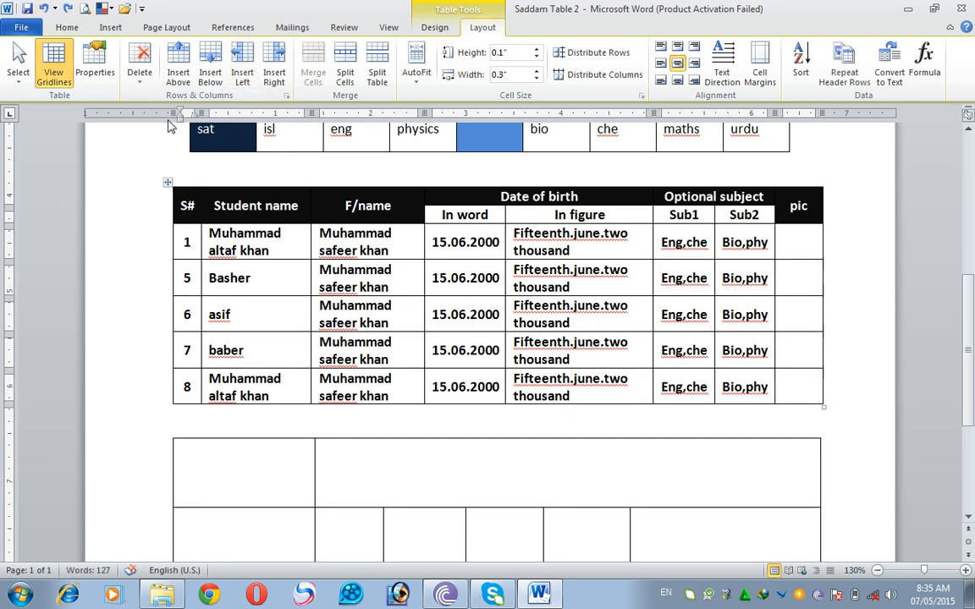
left_click(138, 76)
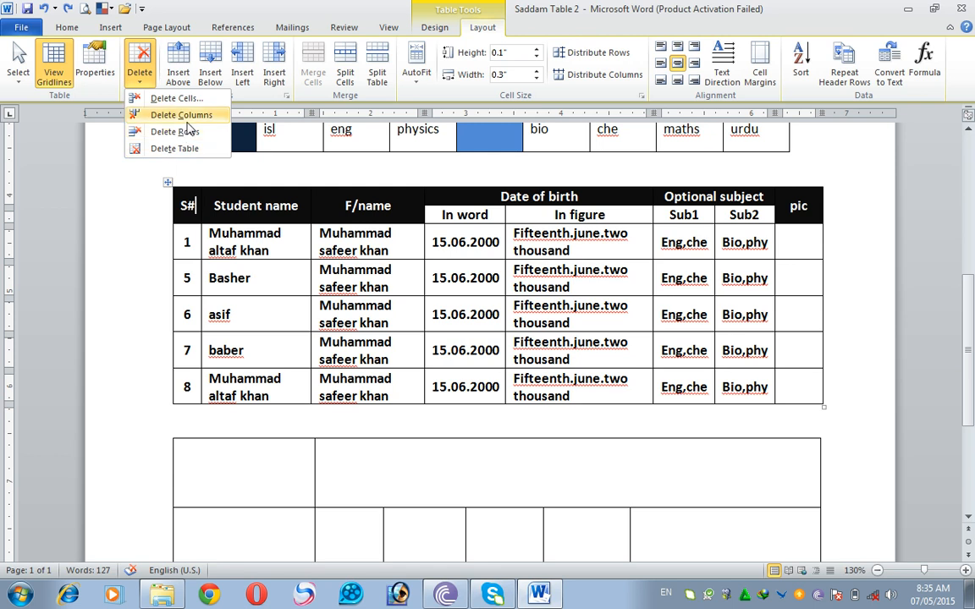
left_click(187, 119)
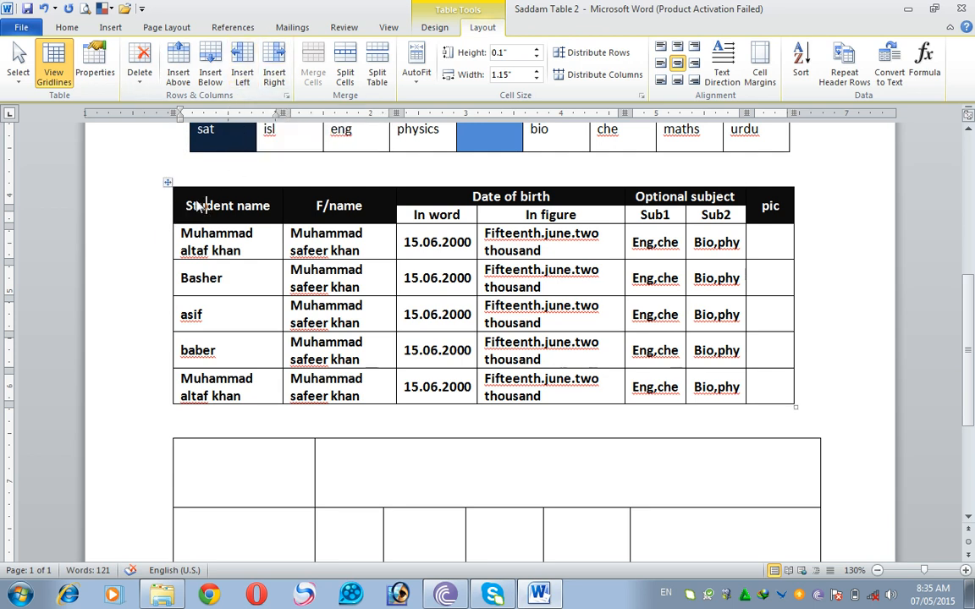
left_click(240, 77)
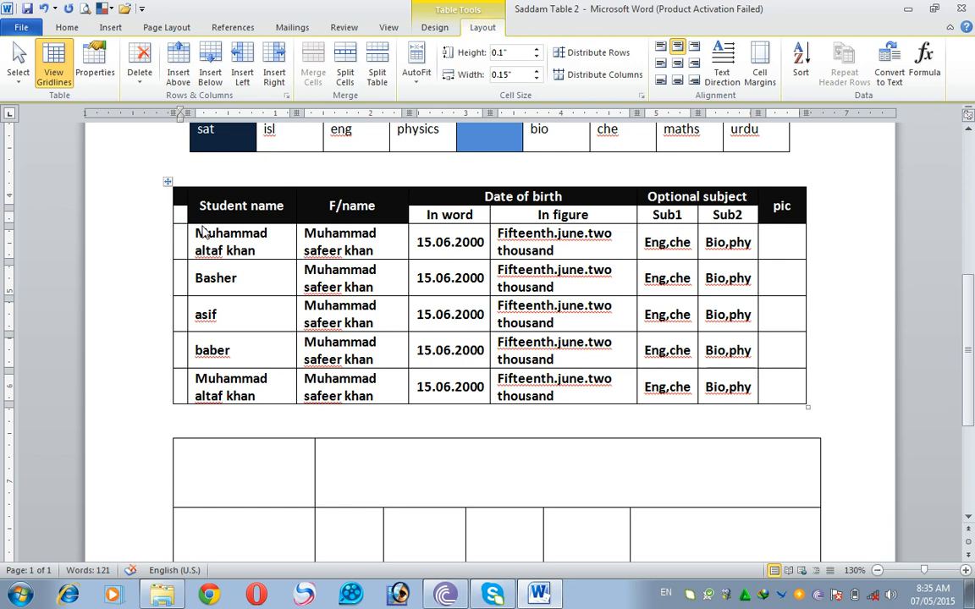
left_click(44, 9)
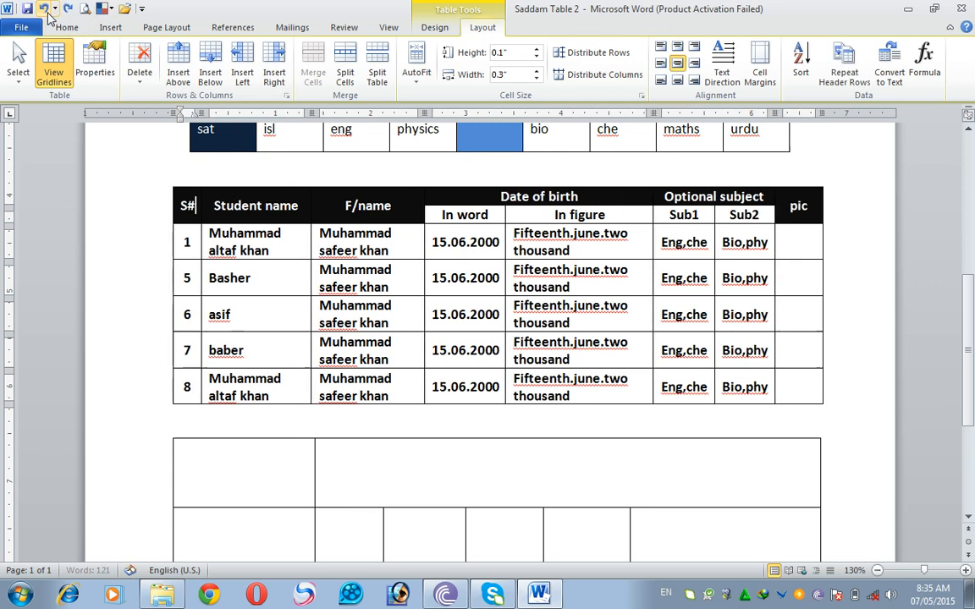
- Insert a blank column to the right of the F/name column in the student table
left_click(278, 243)
left_click(364, 240)
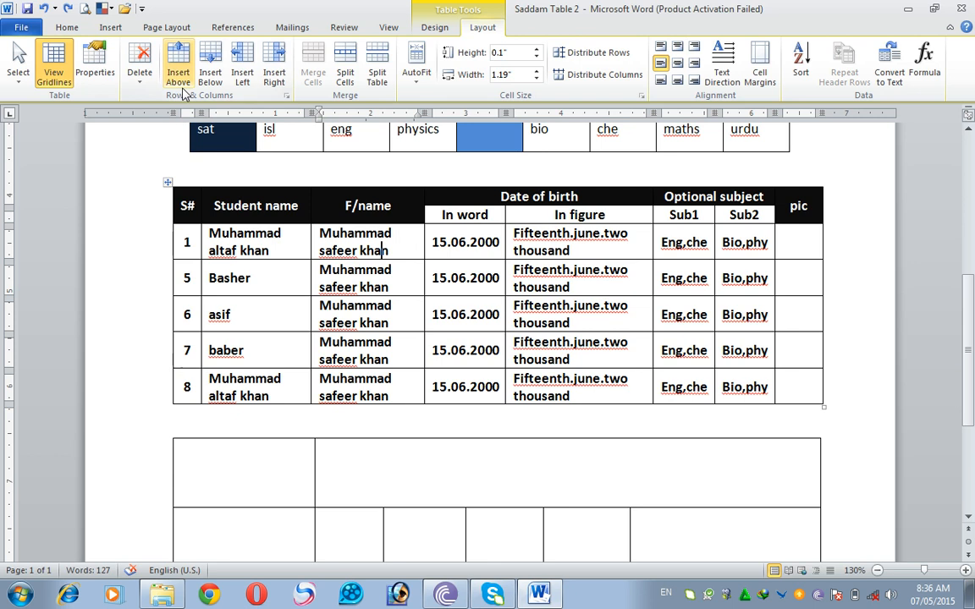
left_click(274, 76)
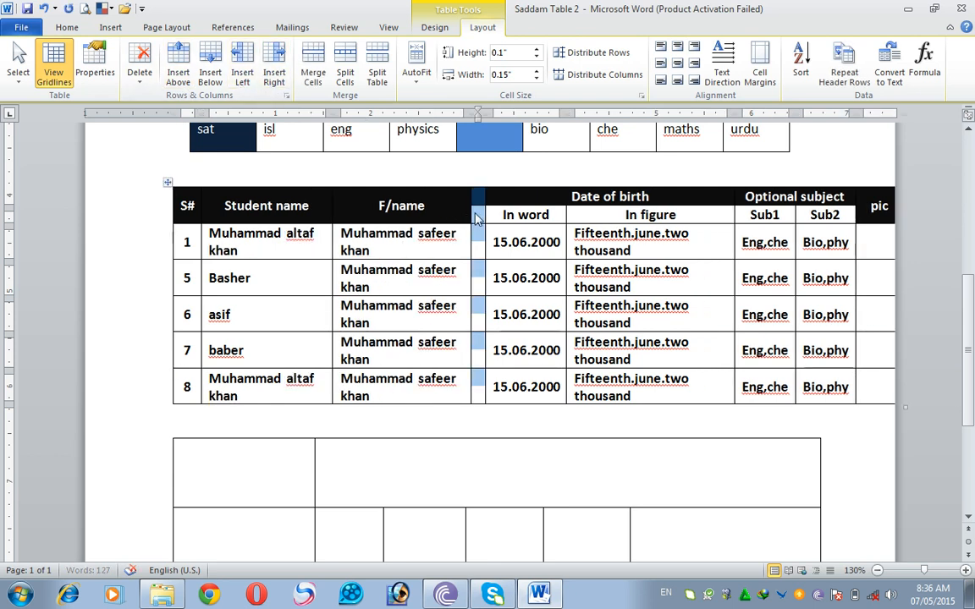